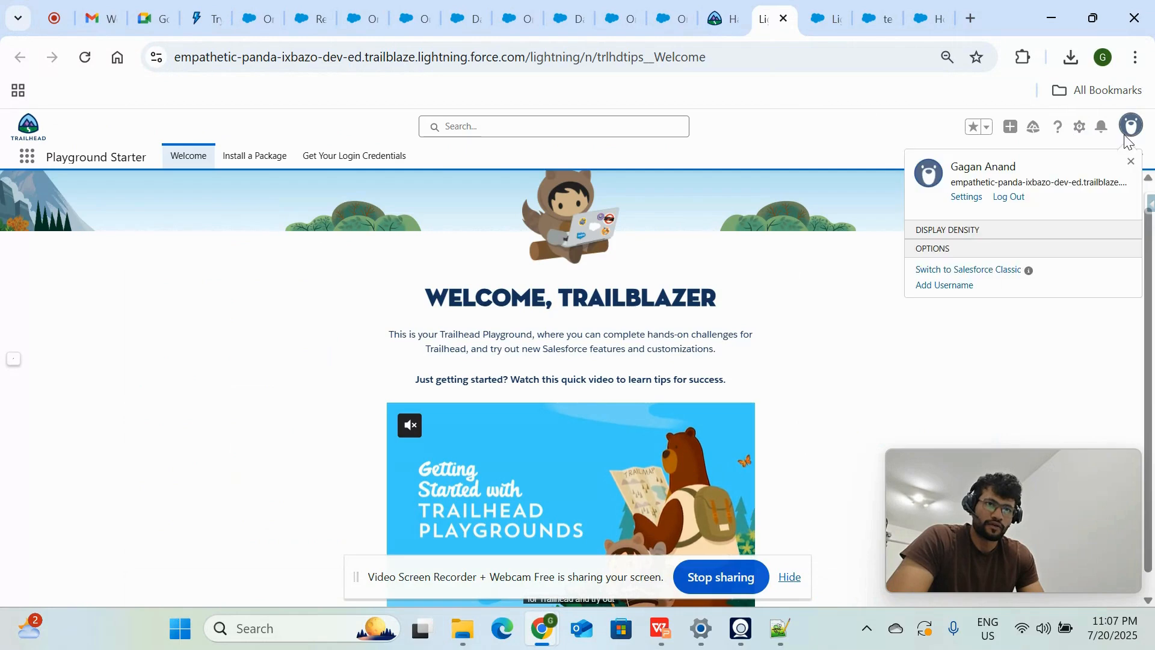
# Step: Log out of the Trailhead playground and sign back in using the first listed Google account
pyautogui.click(1016, 201)
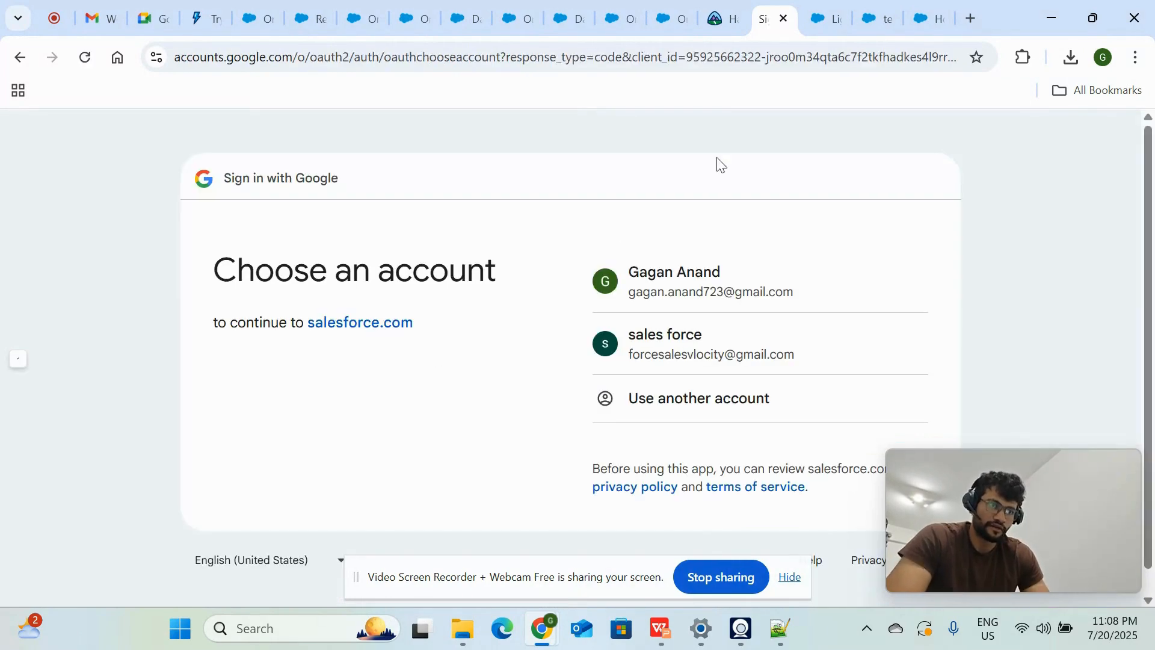
pyautogui.click(723, 283)
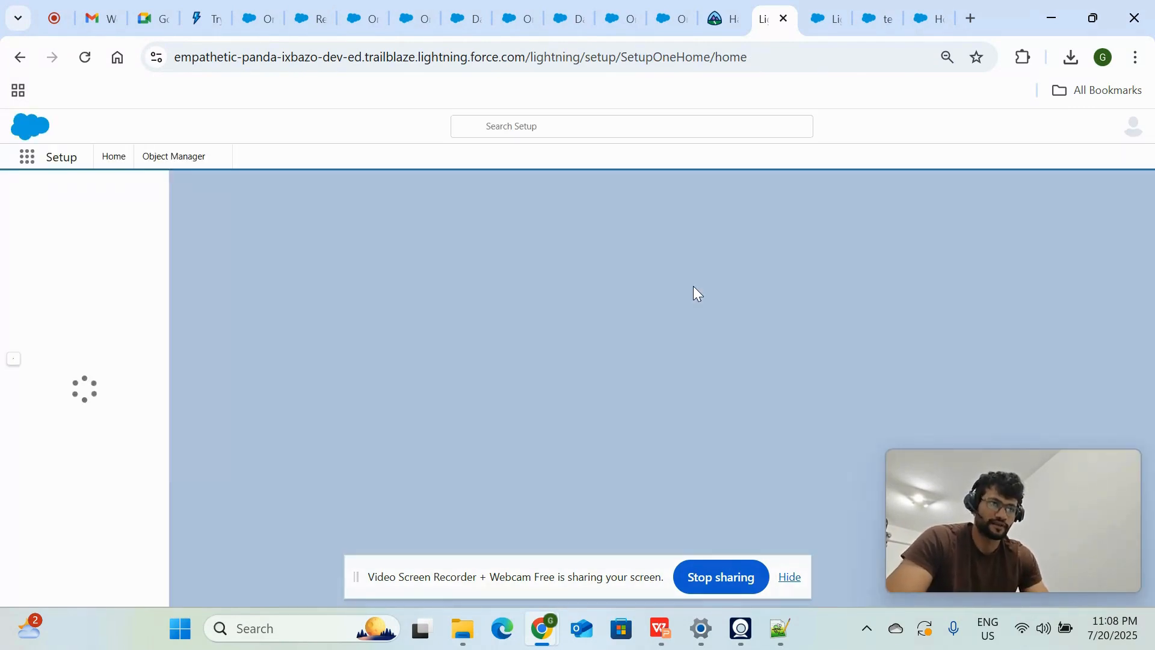
# Step: Search Setup for the org owner's user record, open it and examine its email address
pyautogui.click(591, 125)
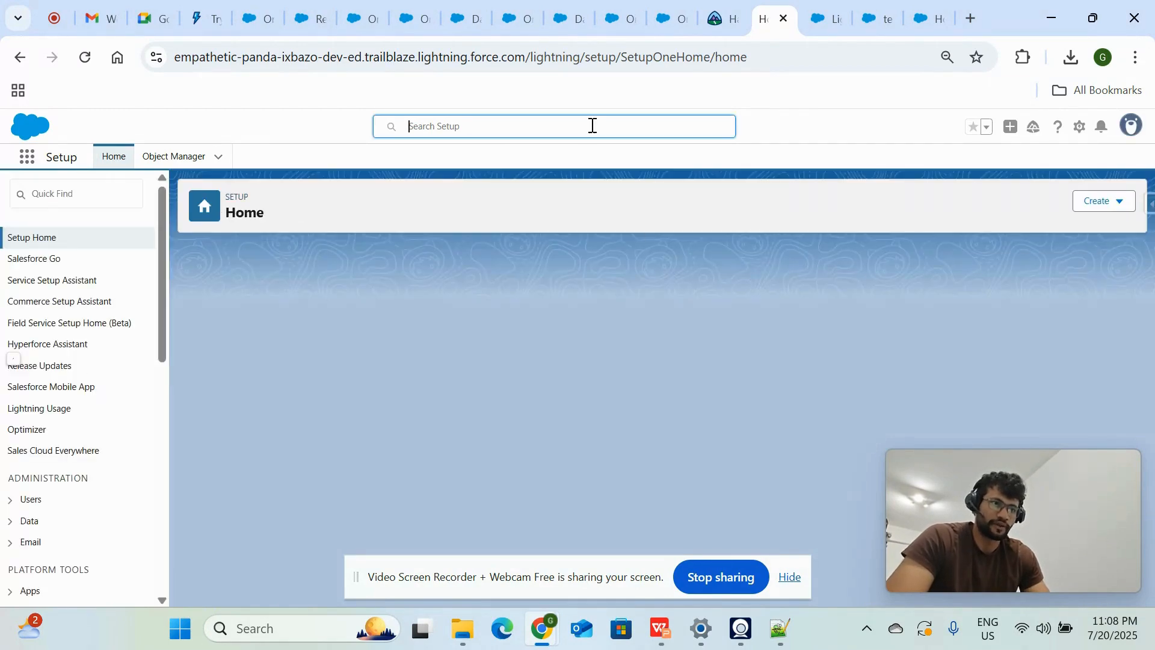
pyautogui.write('gagan')
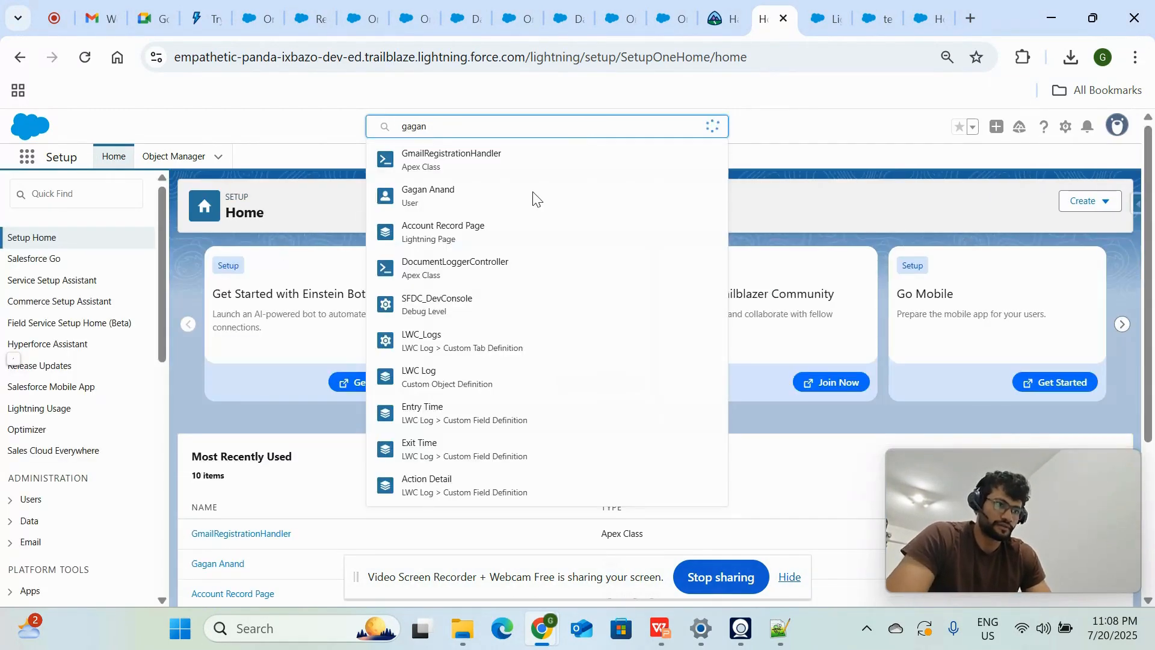
pyautogui.press('BackSpace')
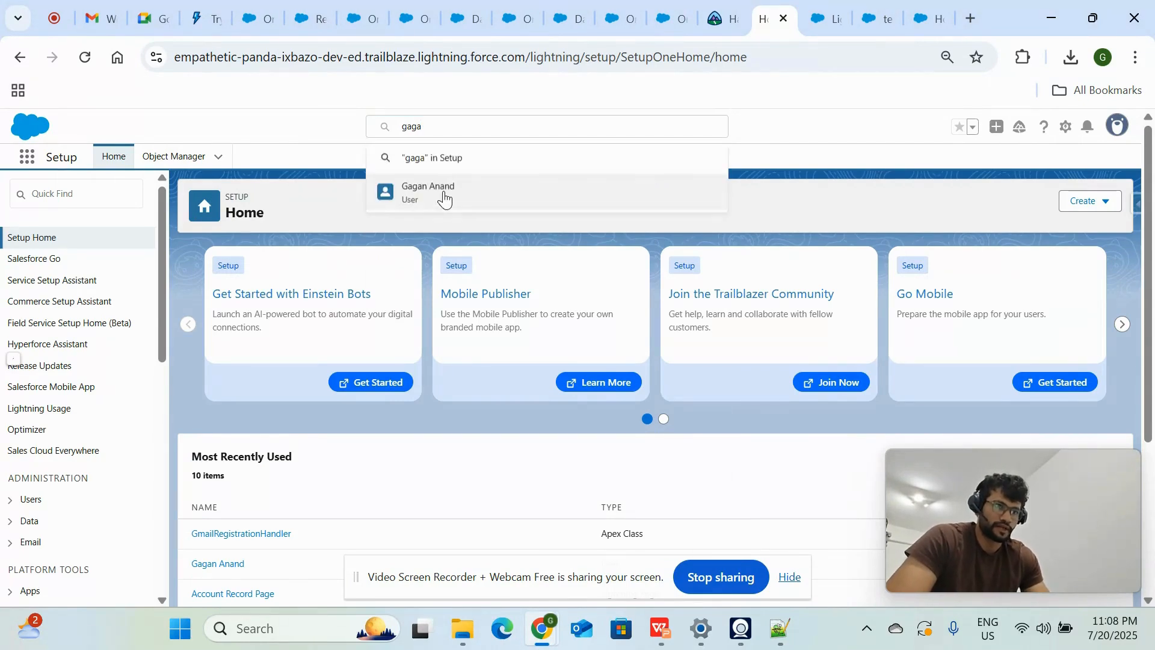
pyautogui.click(445, 199)
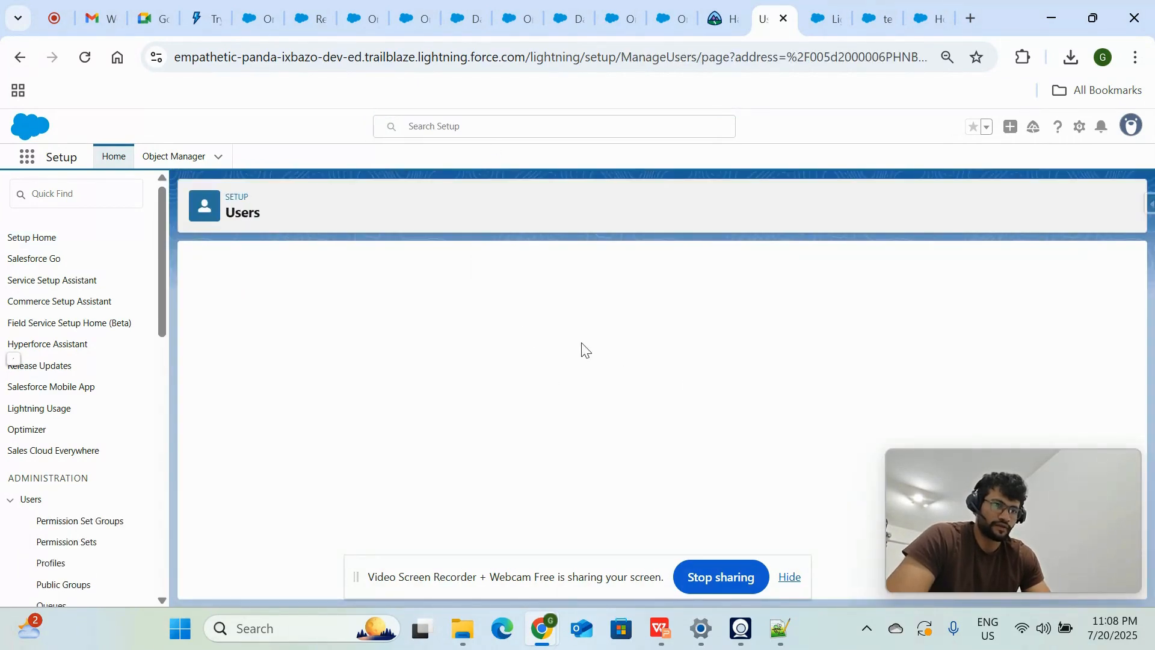
pyautogui.moveTo(360, 367); pyautogui.dragTo(463, 366)
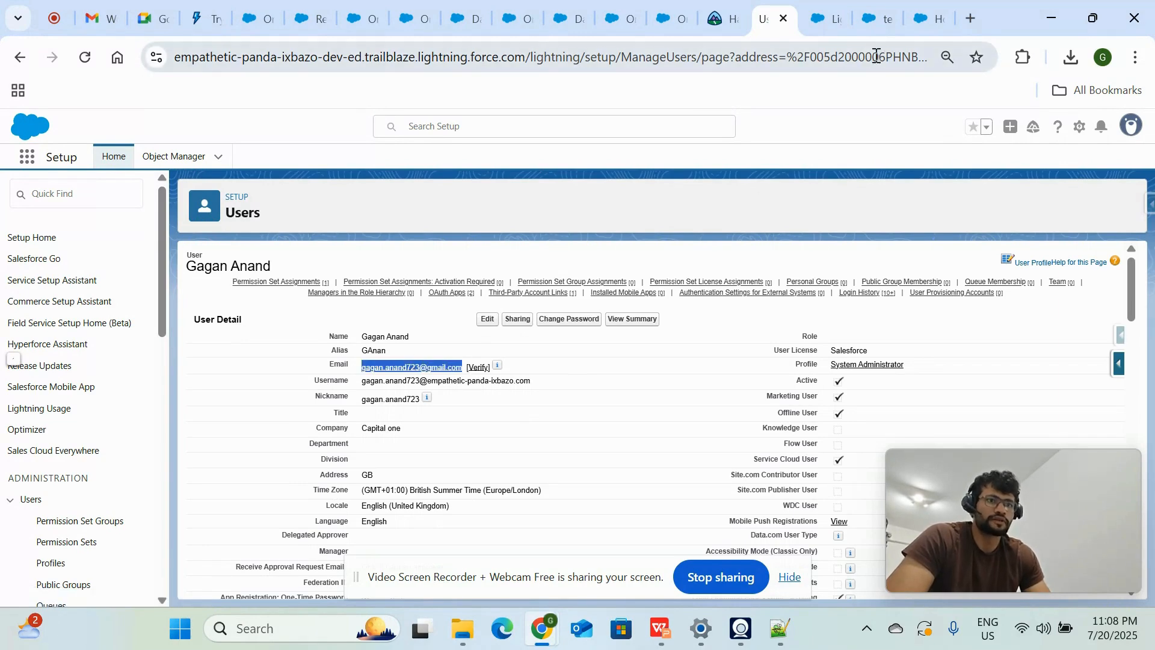
# Step: Switch to the other org's testdata account page and check the profile details of the logged-in user
pyautogui.click(868, 29)
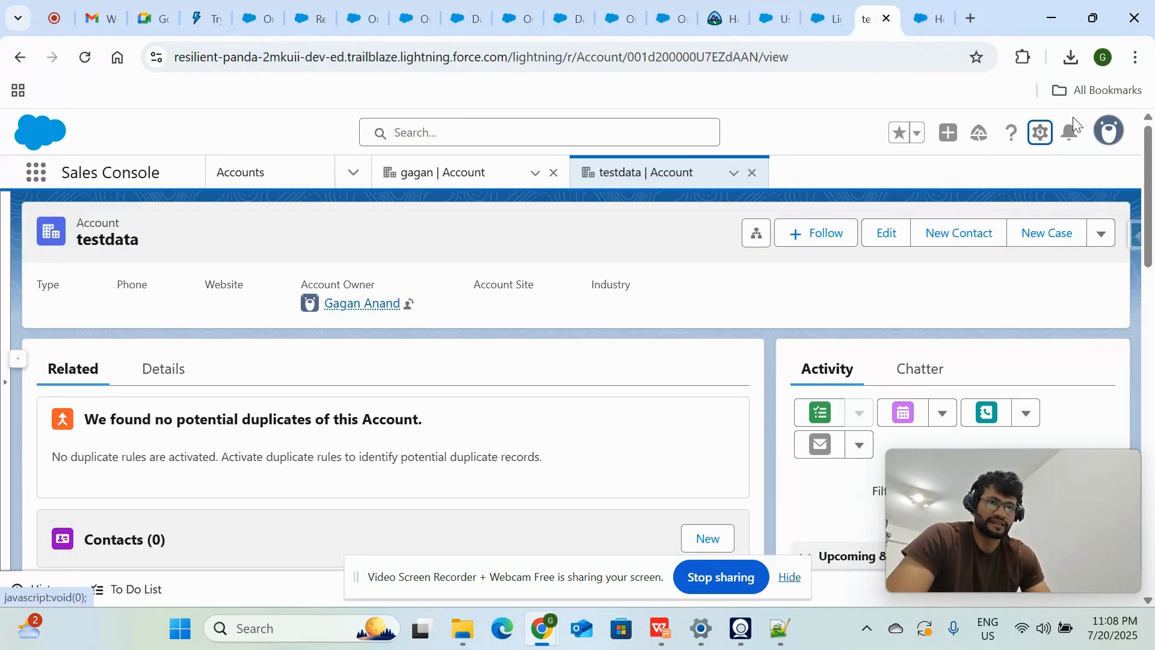
pyautogui.click(1107, 140)
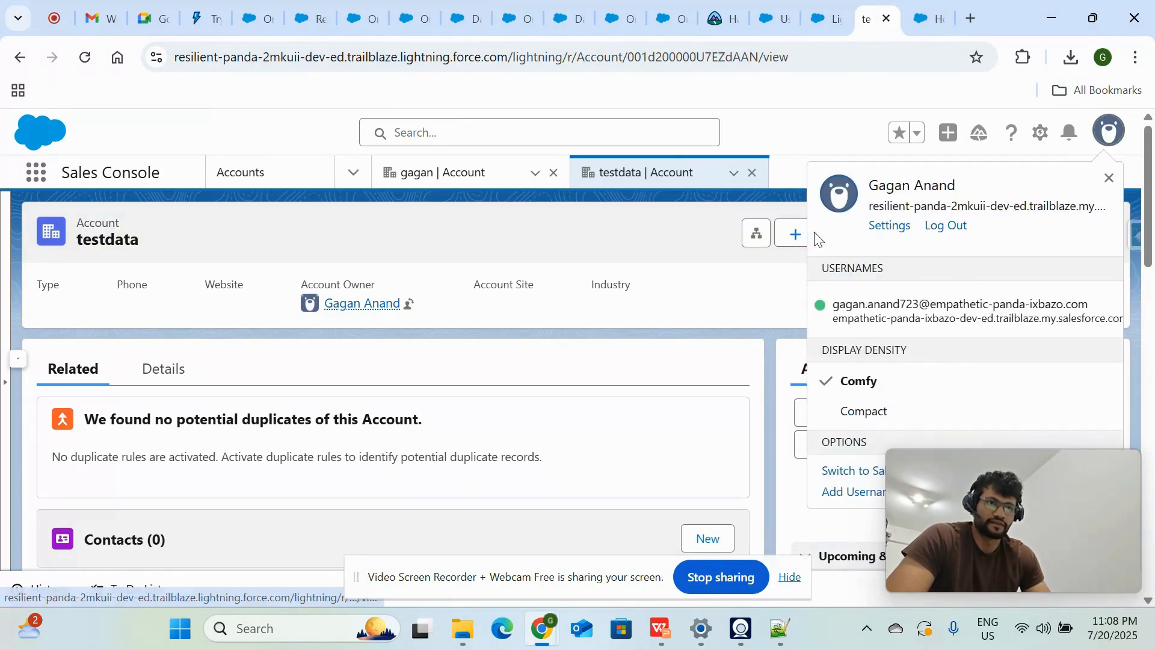
pyautogui.click(659, 234)
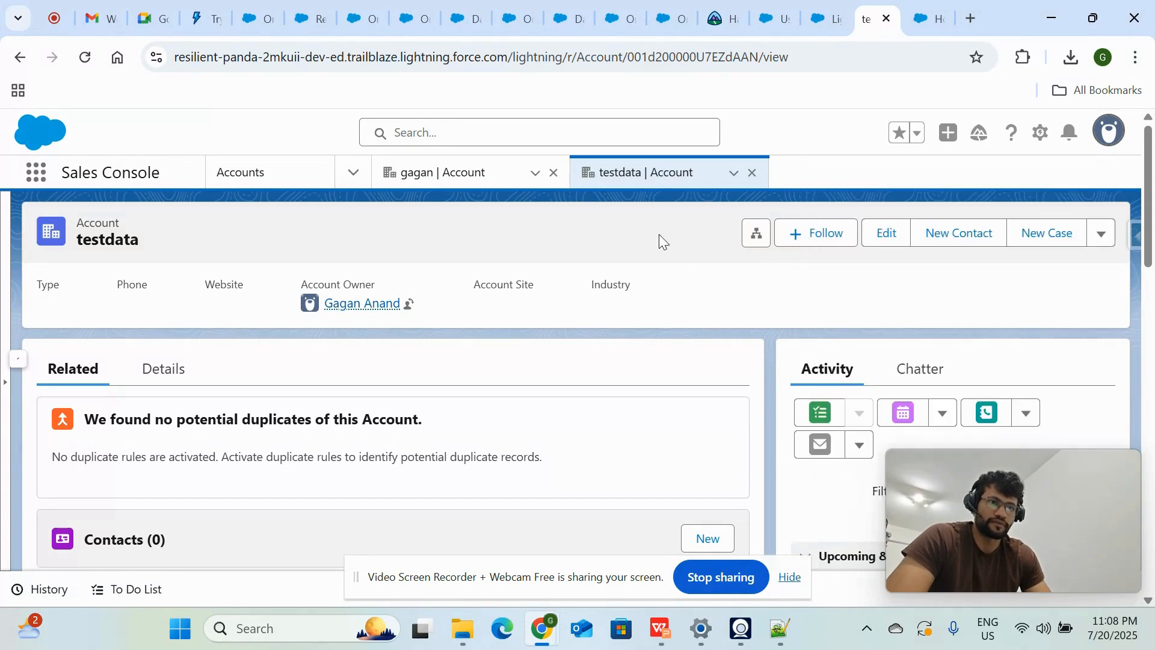
# Step: Open the Auth. Providers setup page in the resilient-panda org by searching Setup for "auth"
pyautogui.click(931, 23)
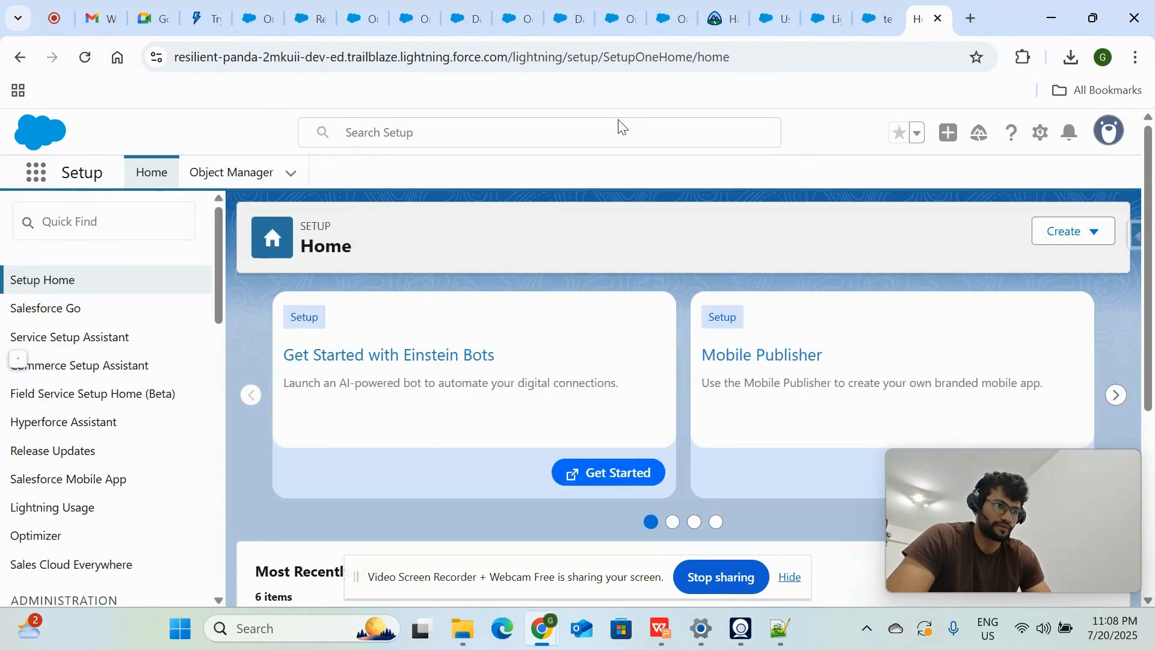
pyautogui.click(145, 232)
pyautogui.write('auth')
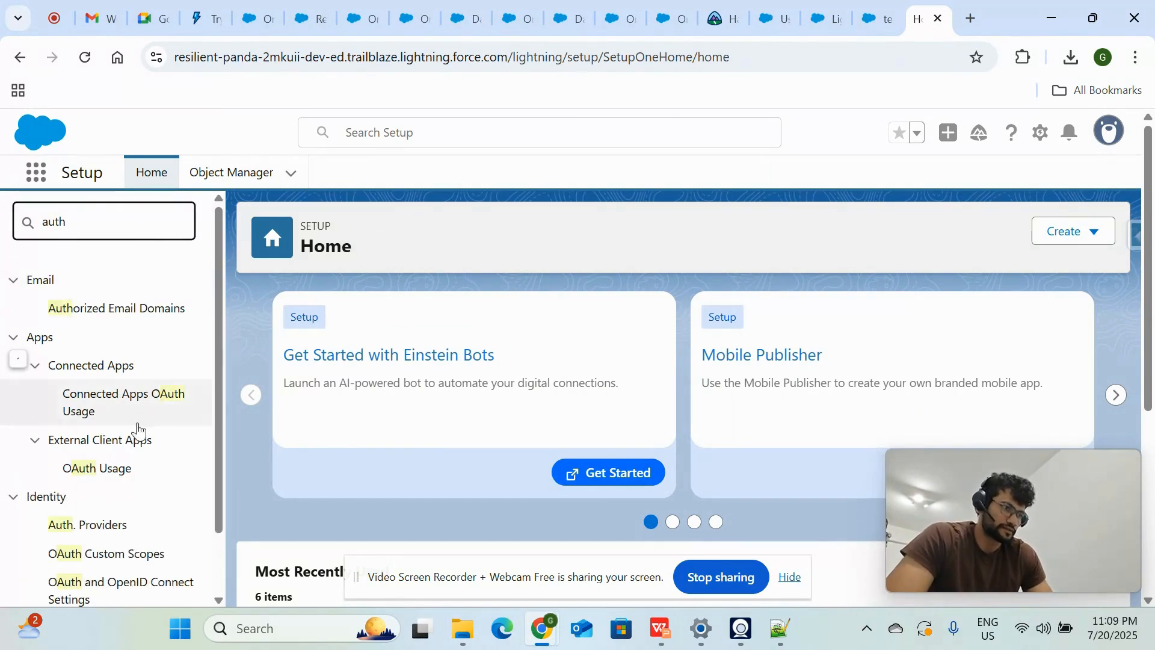
pyautogui.scroll(-3, 78, 222)
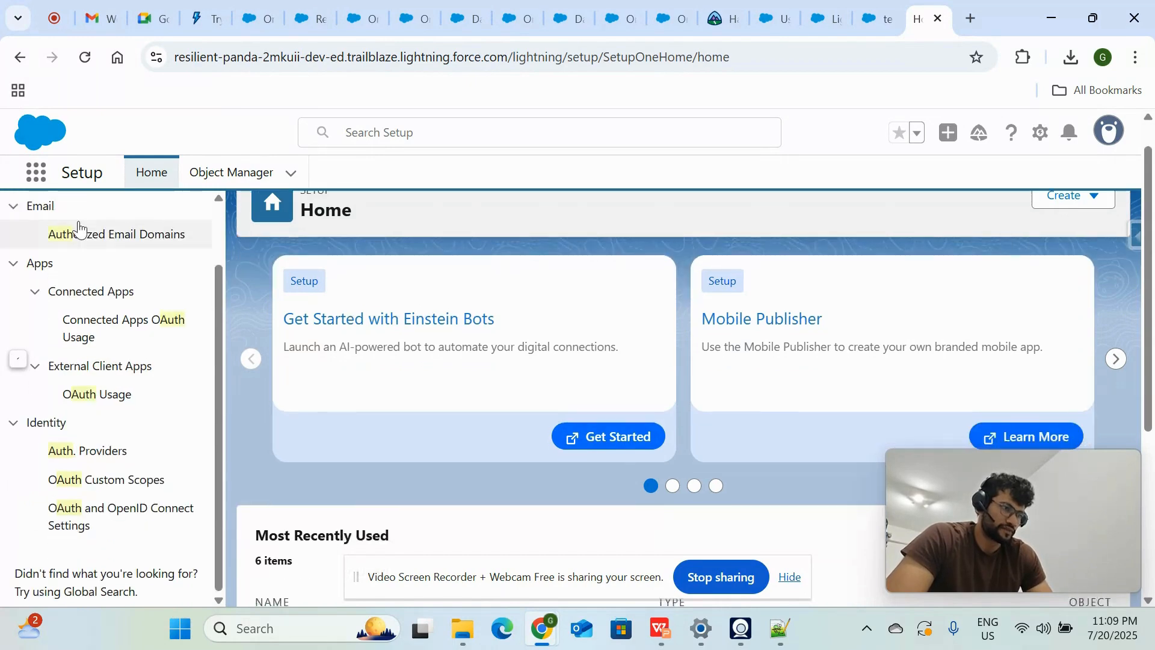
pyautogui.click(98, 453)
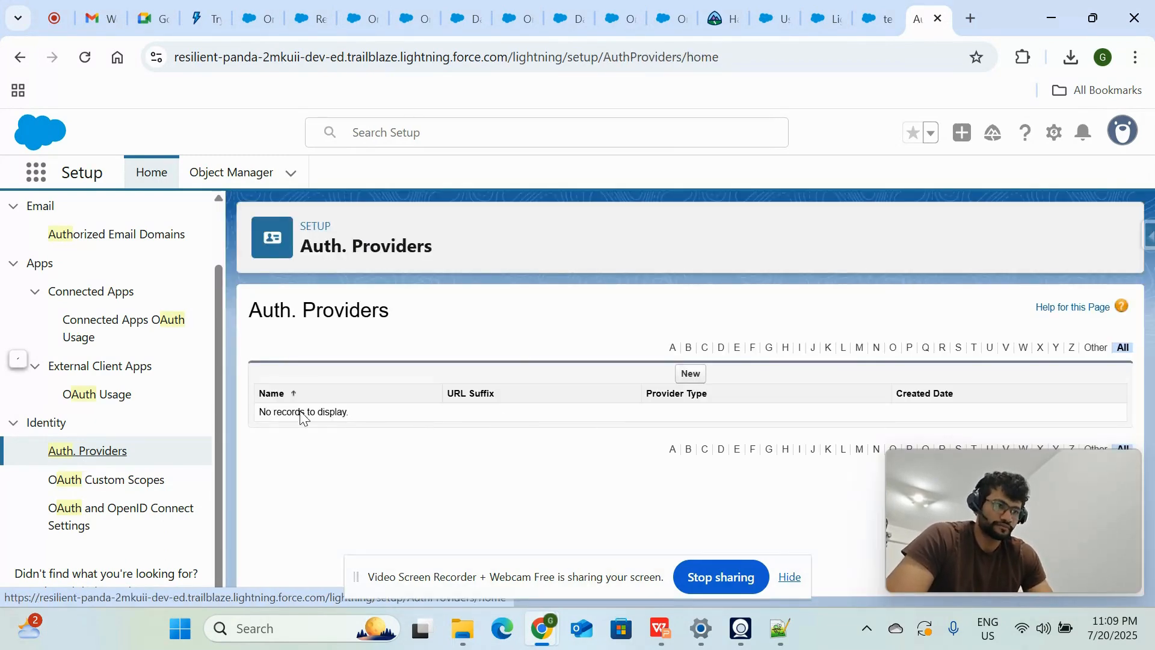
# Step: Start a new auth provider with provider type Google and name it Google
pyautogui.click(688, 375)
pyautogui.hotkey('ctrl', '-')
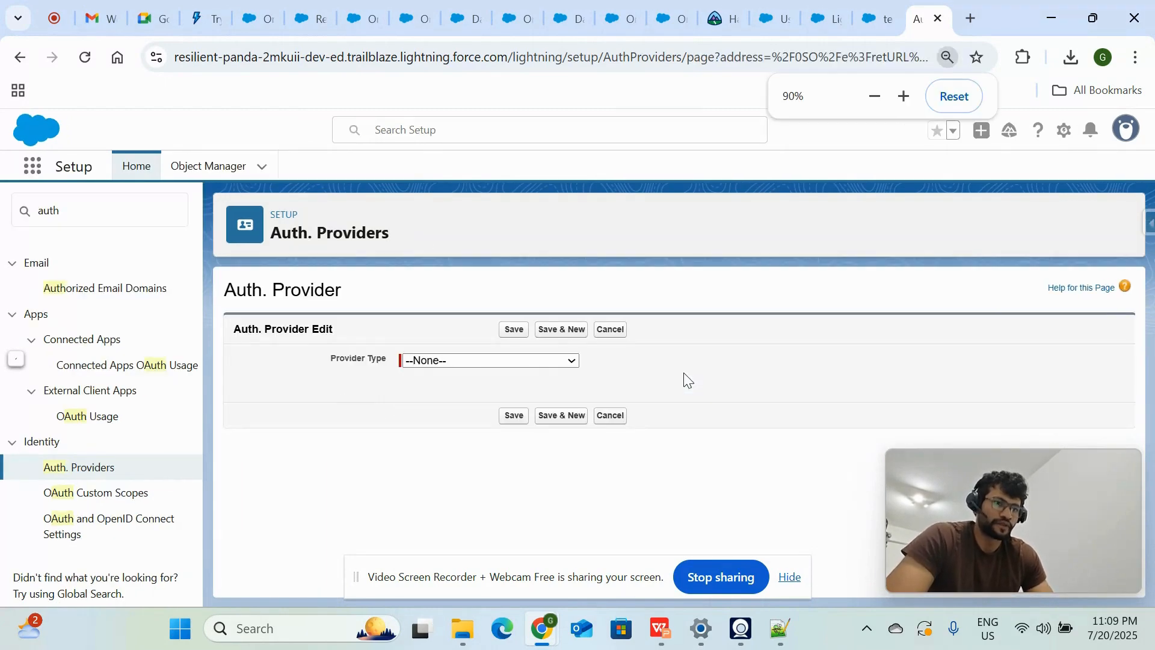
pyautogui.click(540, 362)
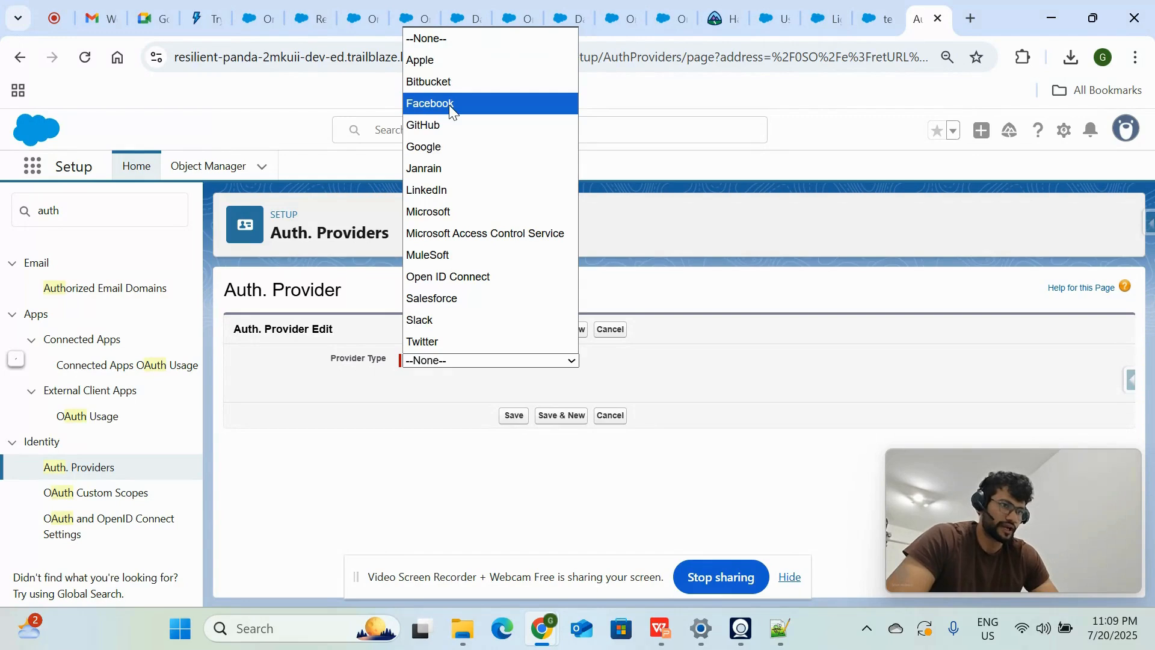
pyautogui.click(441, 148)
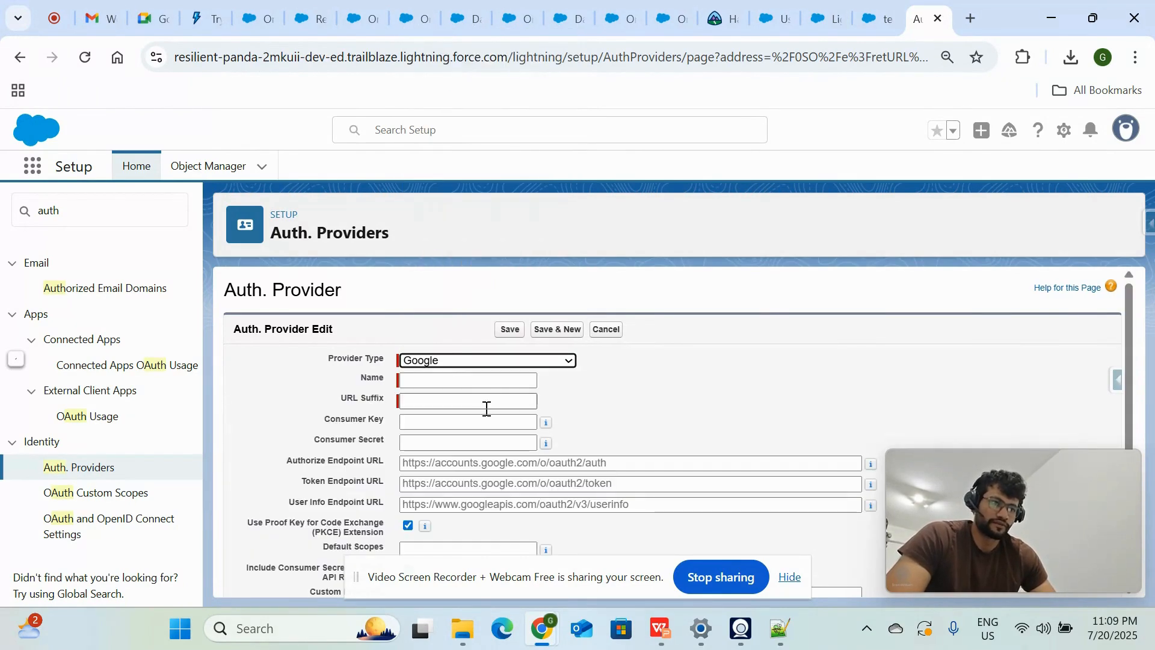
pyautogui.click(493, 382)
pyautogui.write('Google')
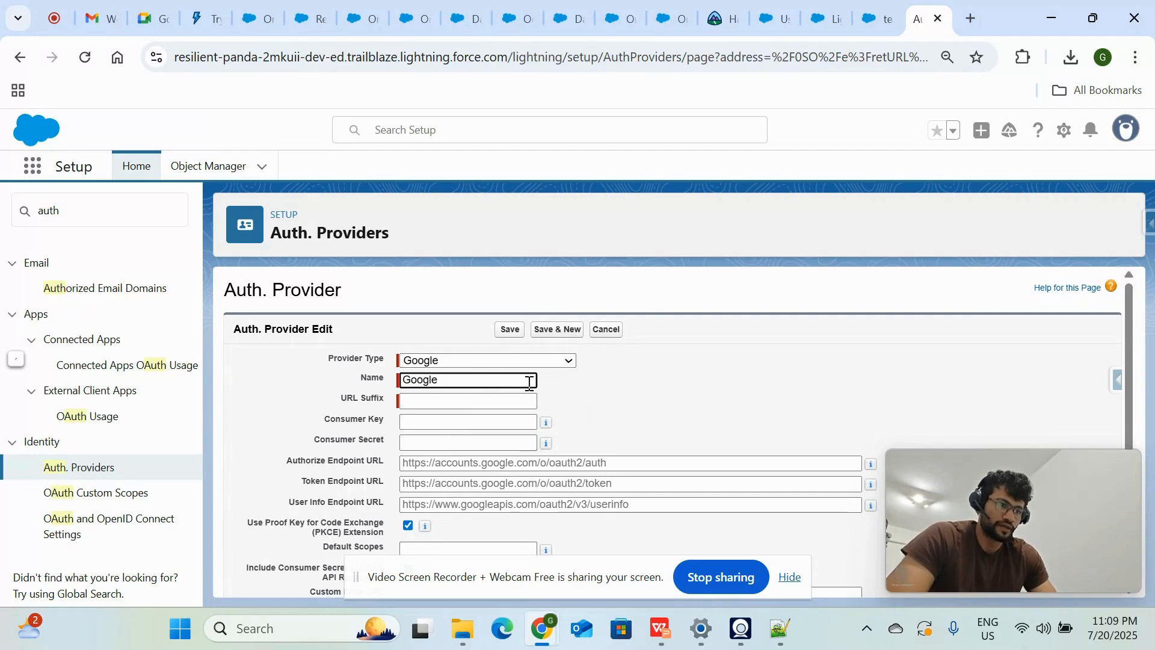
pyautogui.click(577, 406)
pyautogui.scroll(-1, 577, 415)
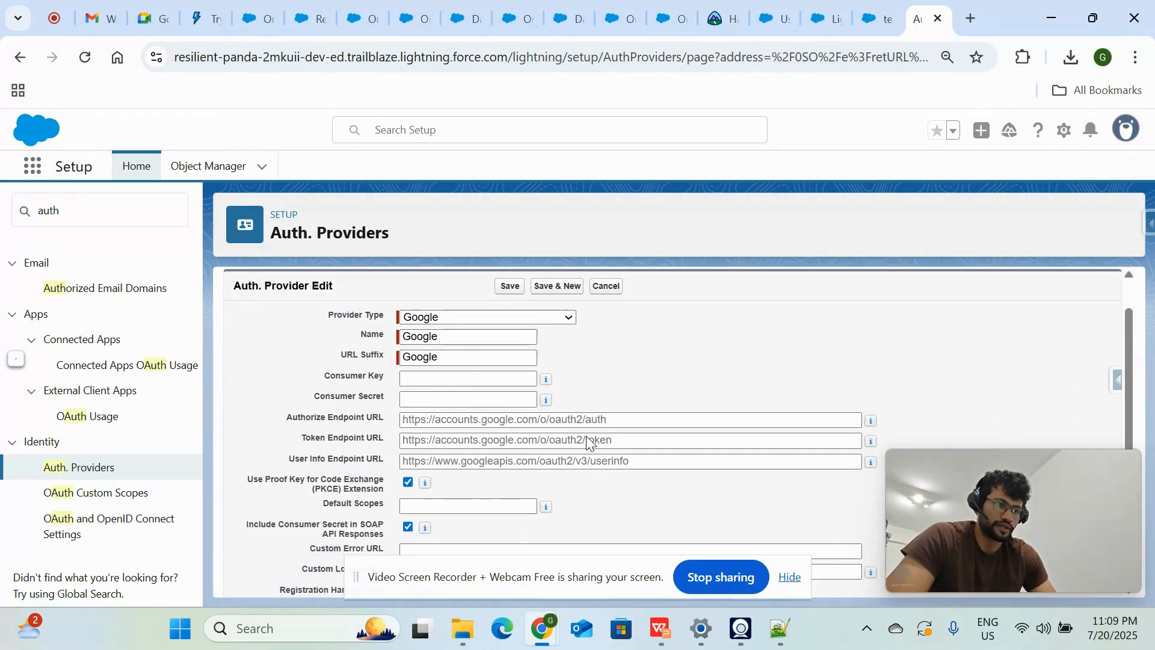
# Step: Set the provider's registration handler type to Apex and have a registration handler template created automatically
pyautogui.scroll(-1, 442, 438)
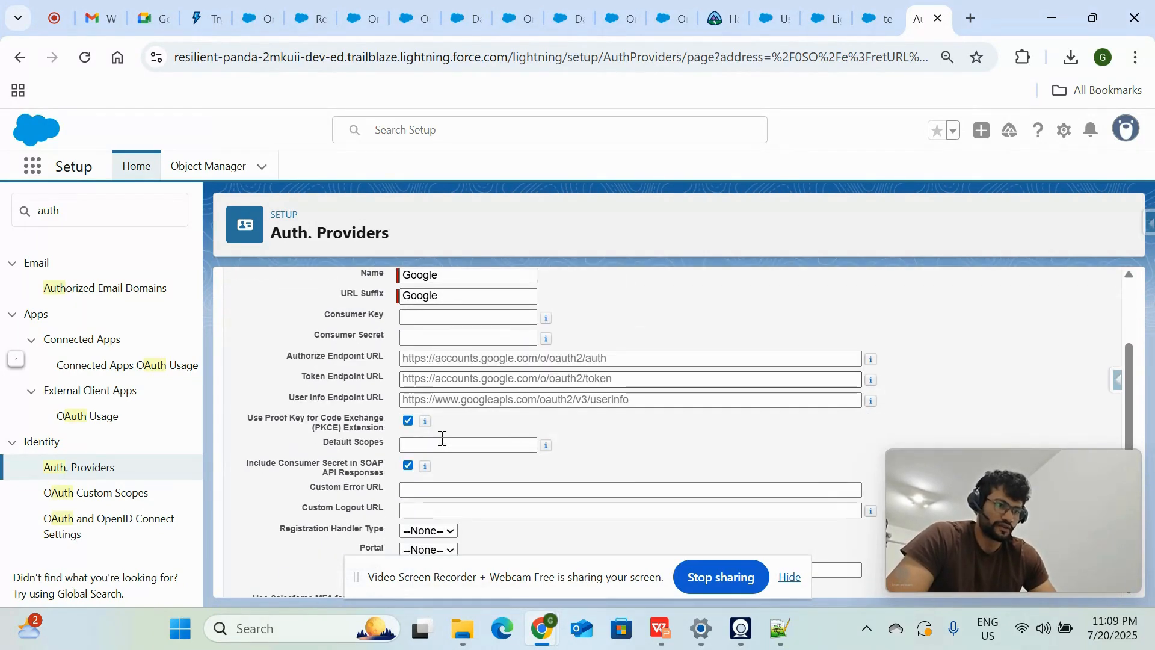
pyautogui.scroll(-2, 442, 438)
pyautogui.click(434, 446)
pyautogui.click(431, 487)
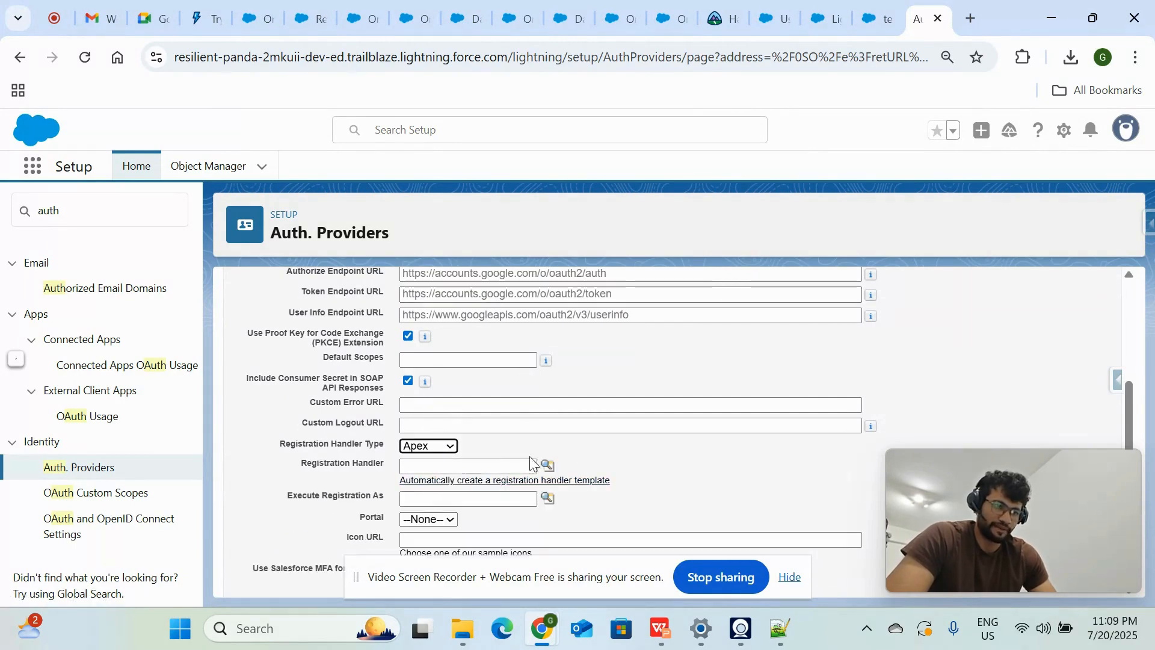
pyautogui.scroll(-1, 481, 495)
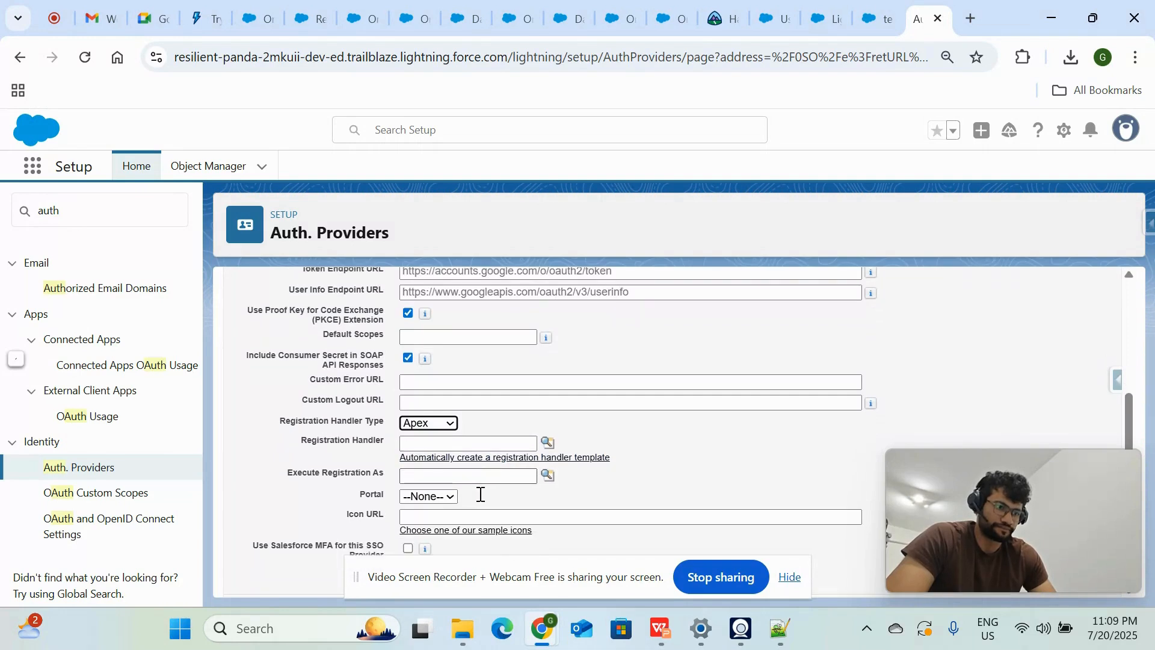
pyautogui.scroll(-1, 481, 495)
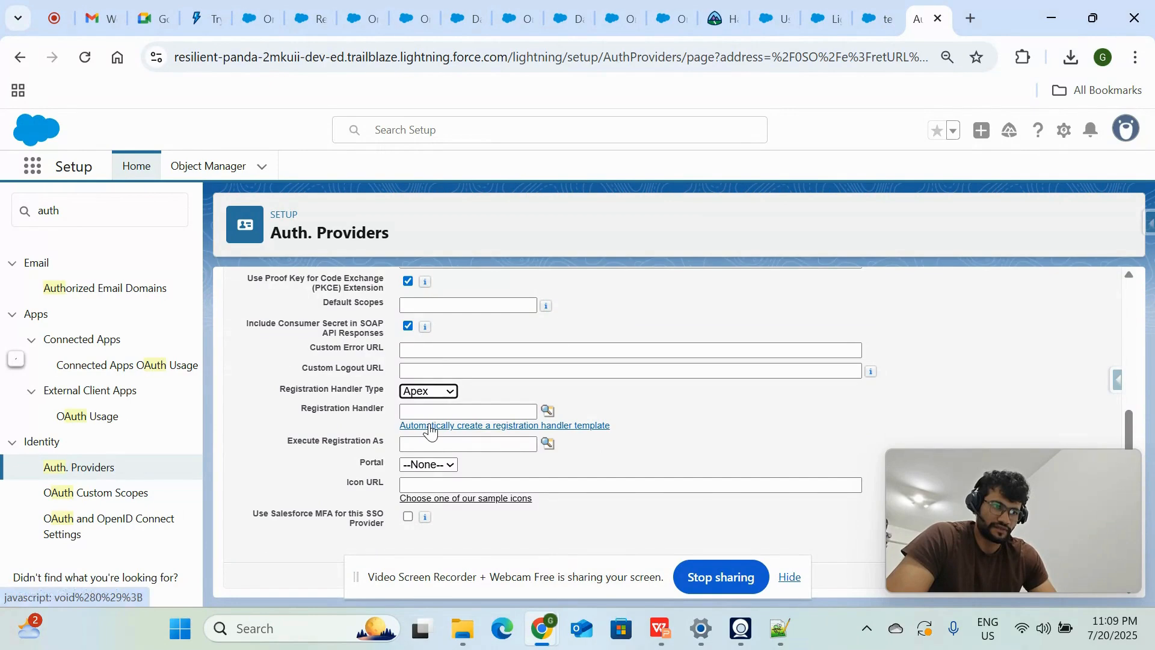
pyautogui.click(462, 427)
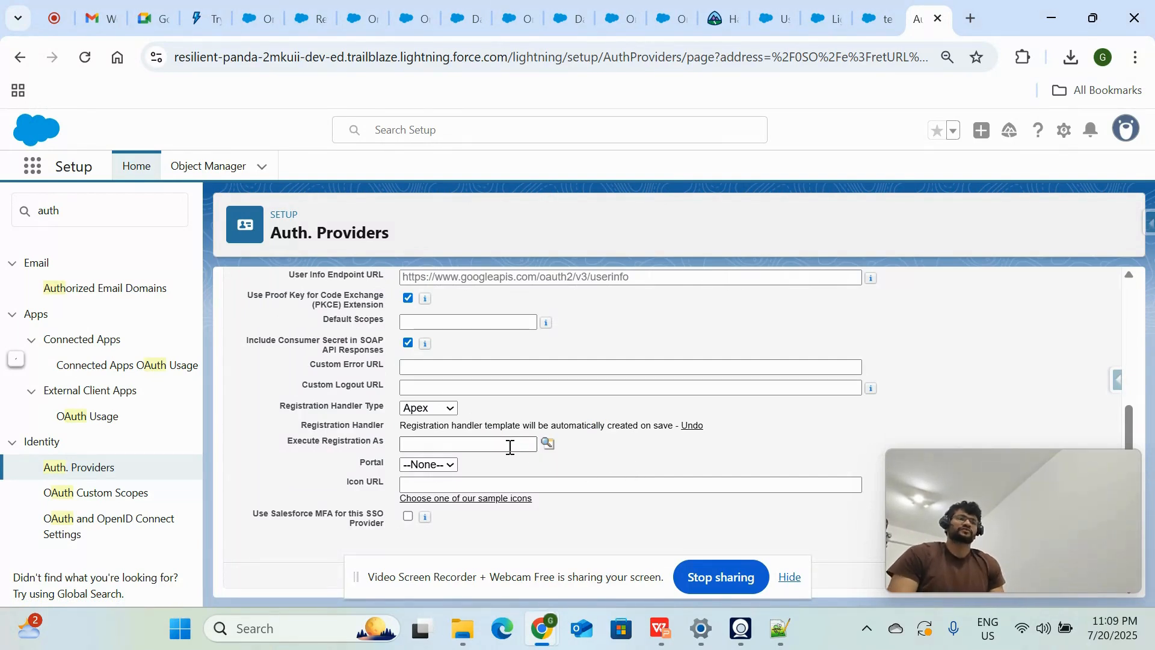
# Step: Set Execute Registration As to the recently viewed user and save the auth provider
pyautogui.click(545, 443)
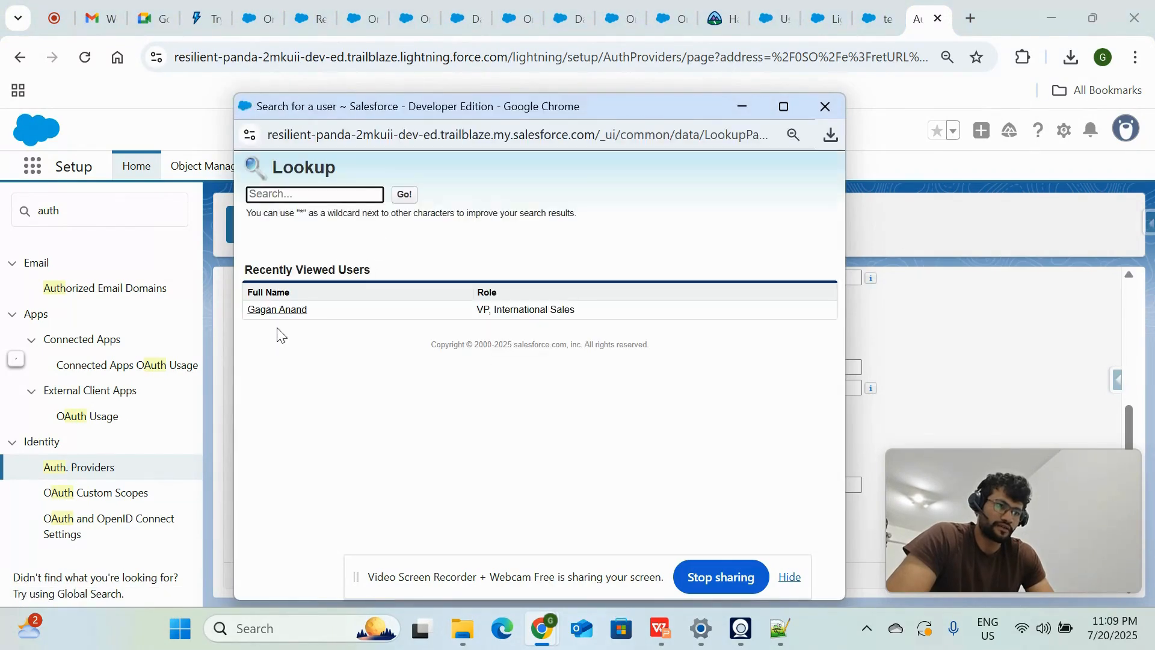
pyautogui.click(284, 312)
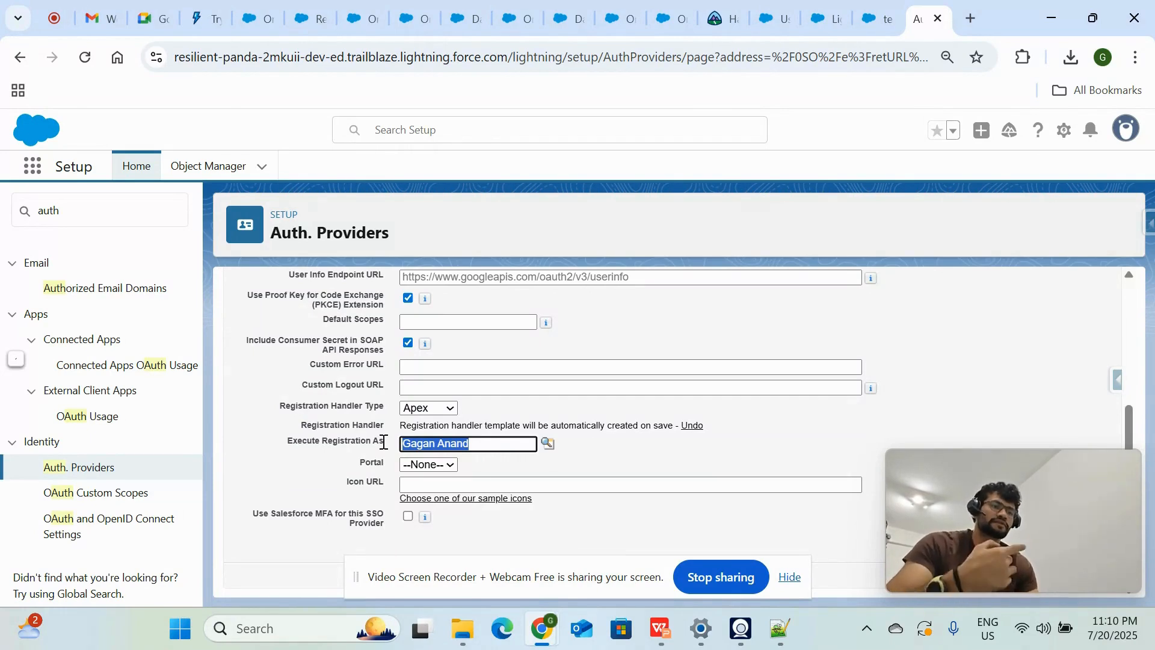
pyautogui.click(617, 462)
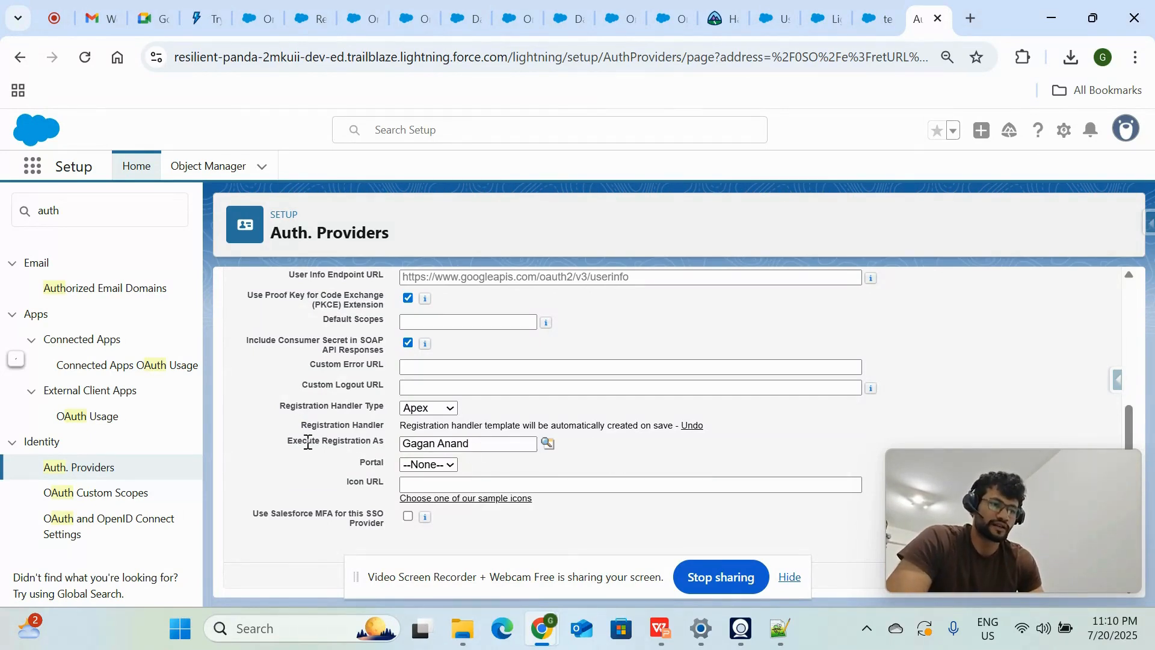
pyautogui.moveTo(290, 442); pyautogui.dragTo(357, 444)
pyautogui.click(388, 450)
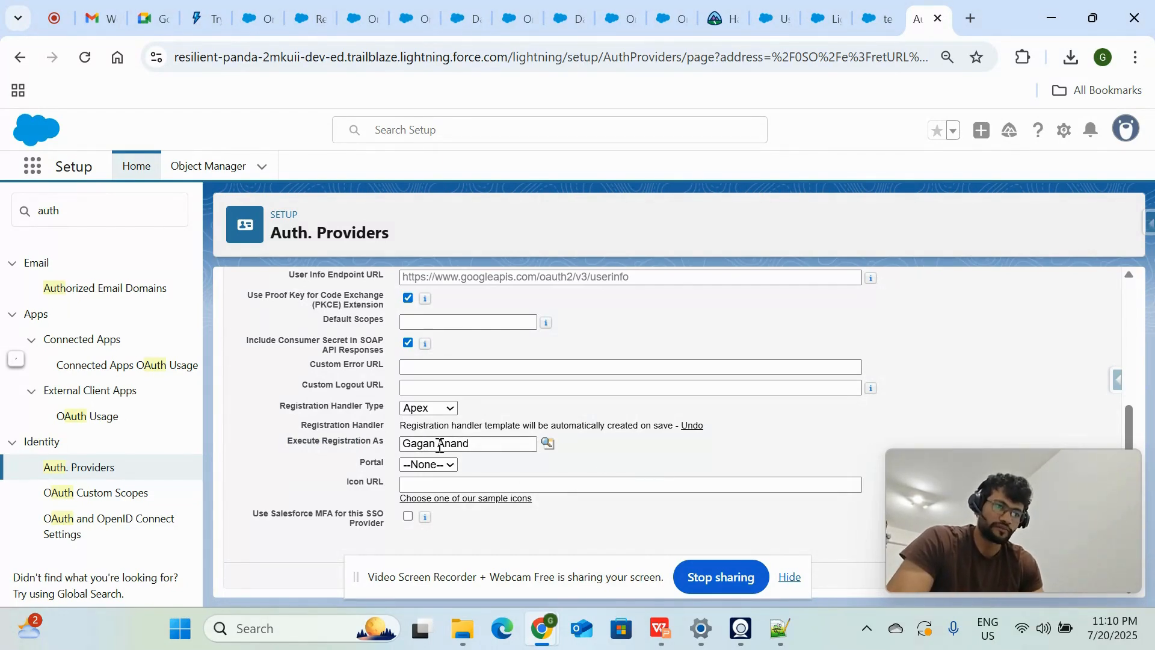
pyautogui.moveTo(551, 585); pyautogui.dragTo(534, 638)
pyautogui.click(503, 580)
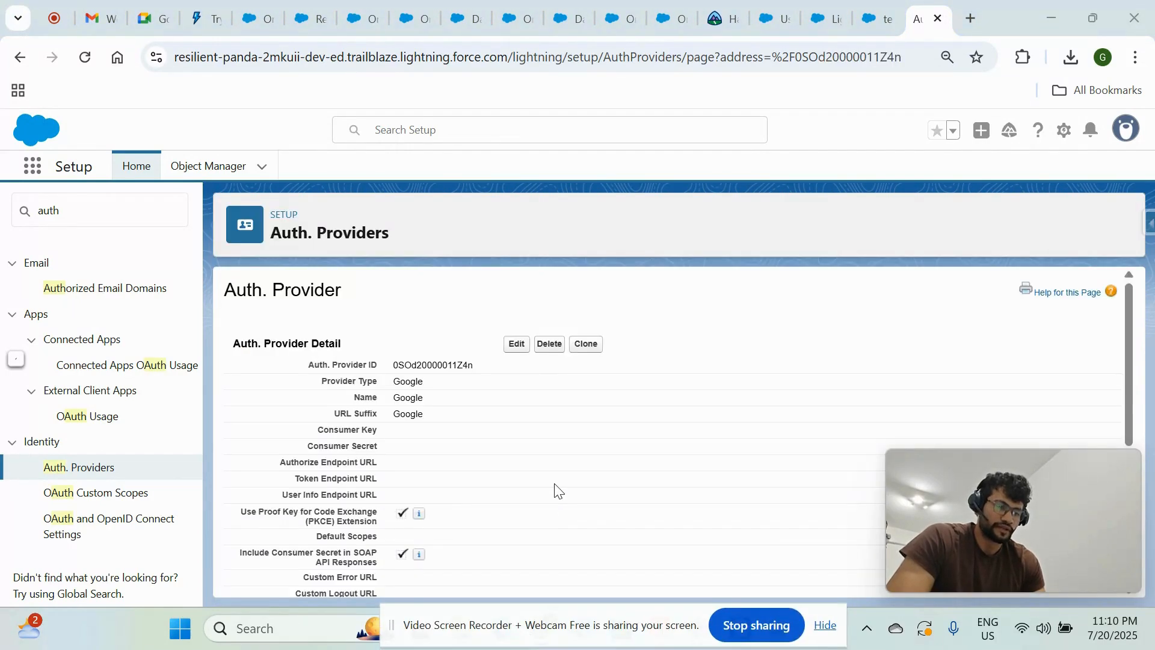
# Step: Open the provider's auto-created registration handler Apex class, review its code and put it into edit mode
pyautogui.scroll(-5, 554, 488)
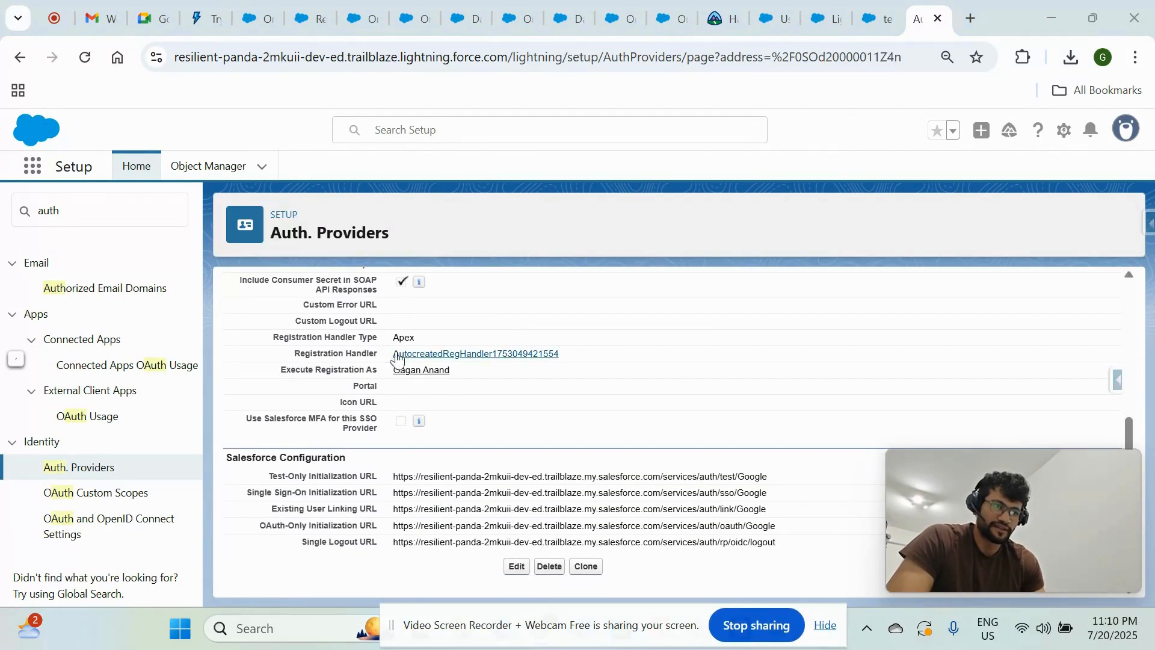
pyautogui.click(465, 355)
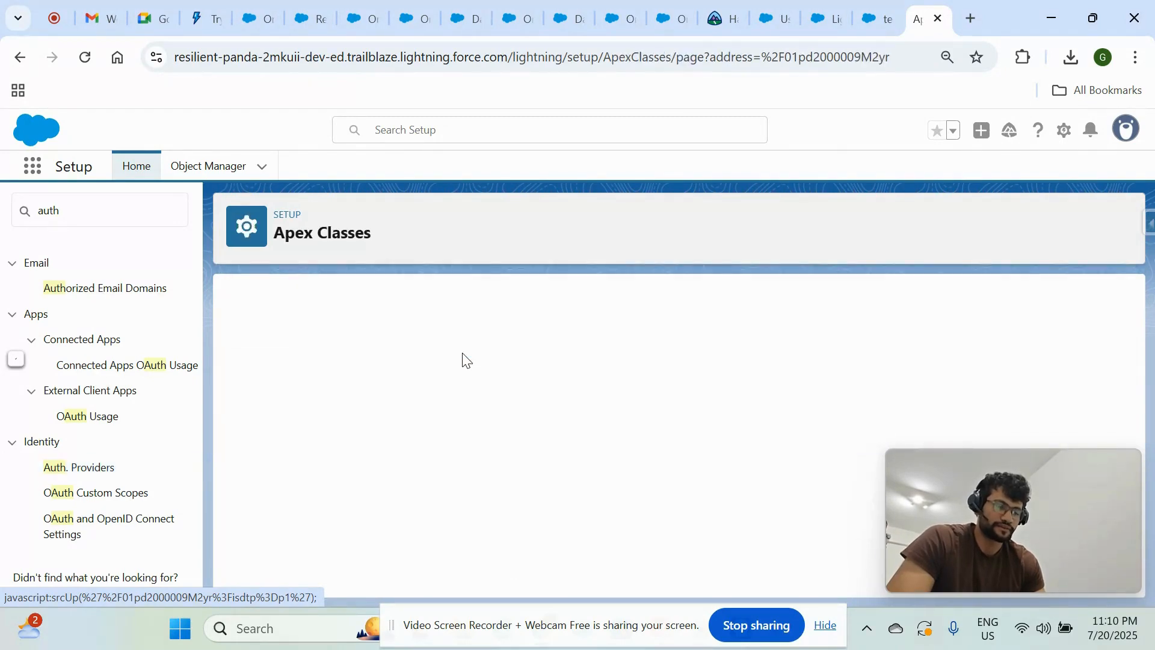
pyautogui.scroll(-5, 463, 355)
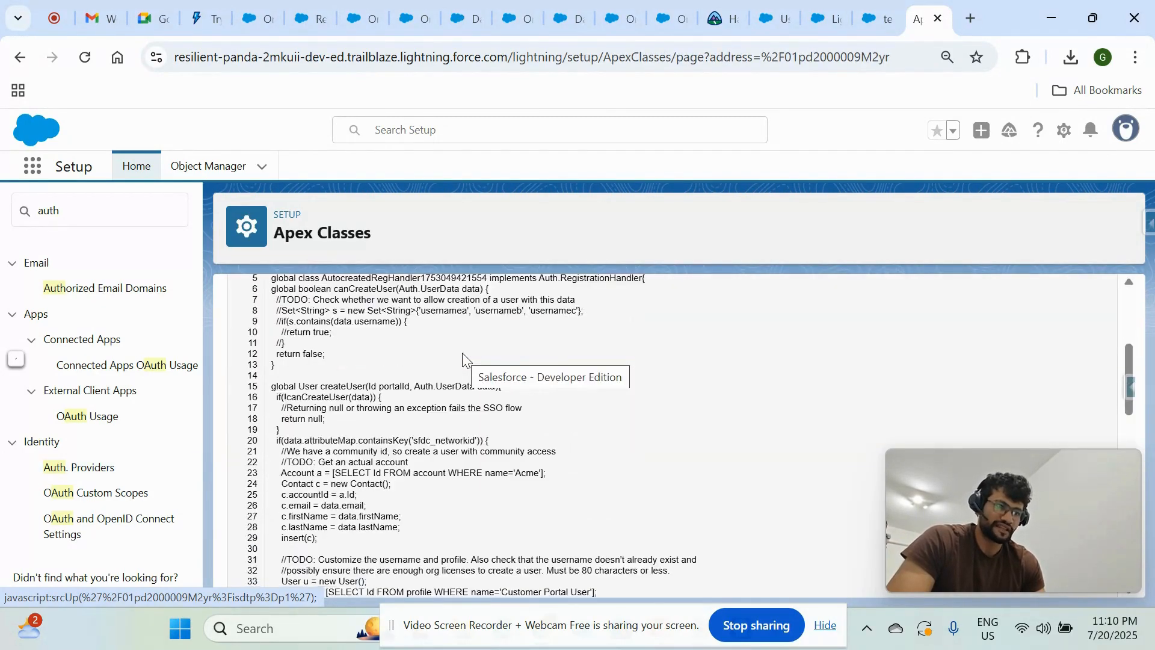
pyautogui.scroll(-10, 463, 356)
pyautogui.scroll(15, 504, 479)
pyautogui.click(518, 345)
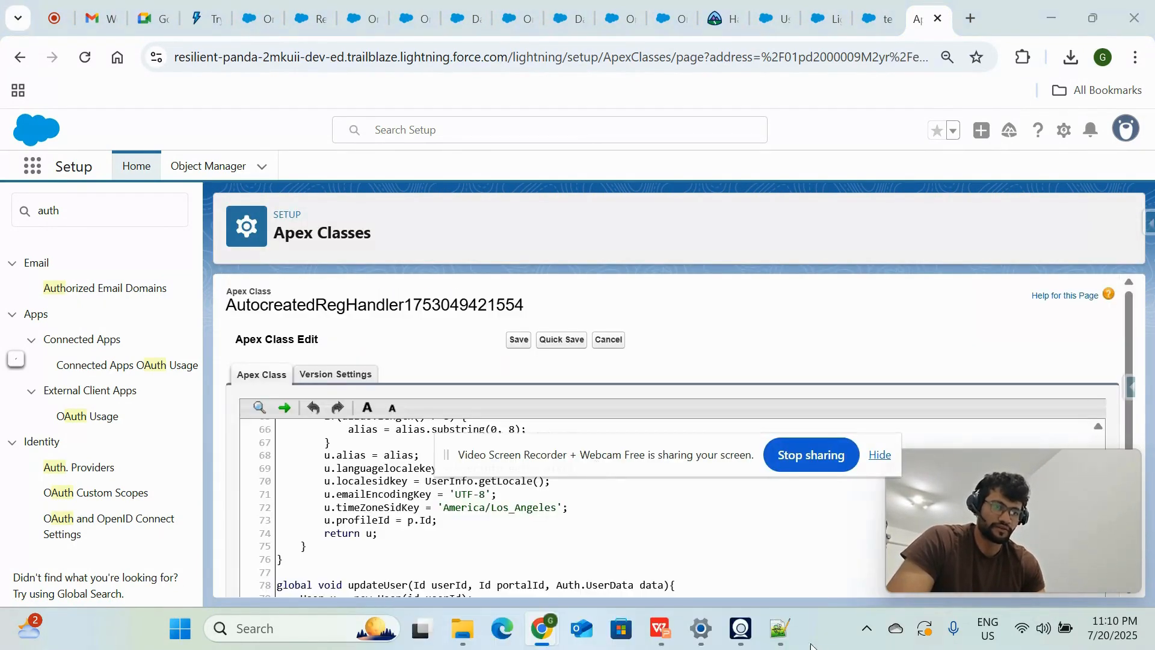
# Step: Try to replace the registration handler's template code with the GmailRegistrationHandler code from the Notepad++ file new 2
pyautogui.click(781, 628)
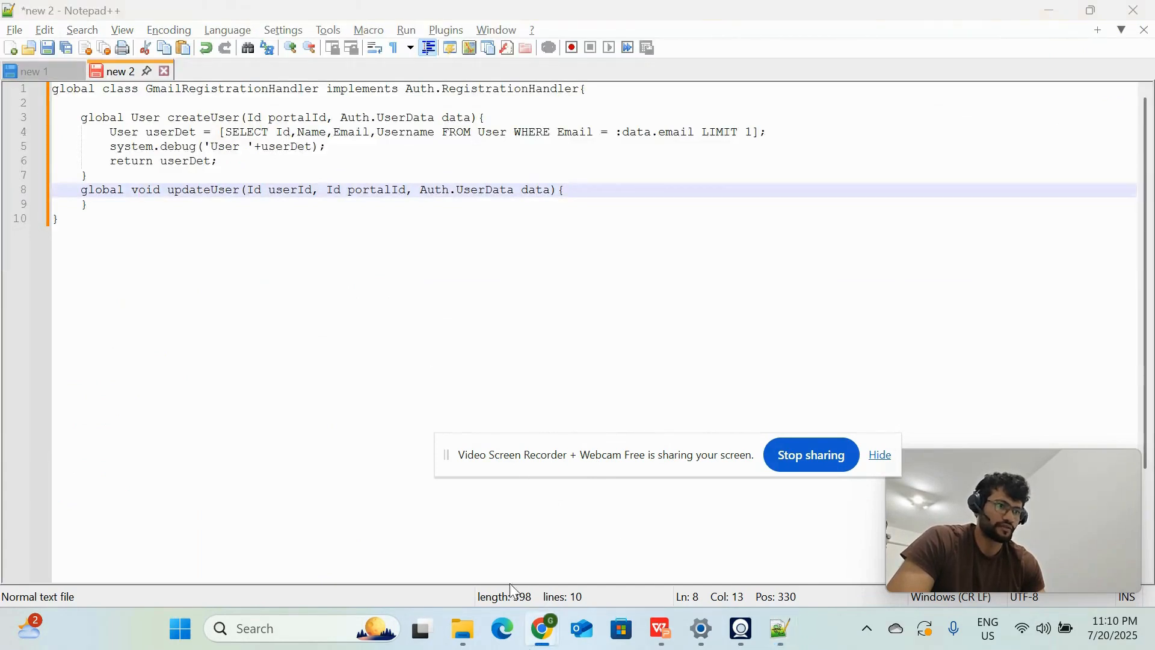
pyautogui.click(435, 298)
pyautogui.hotkey('ctrl', 'a')
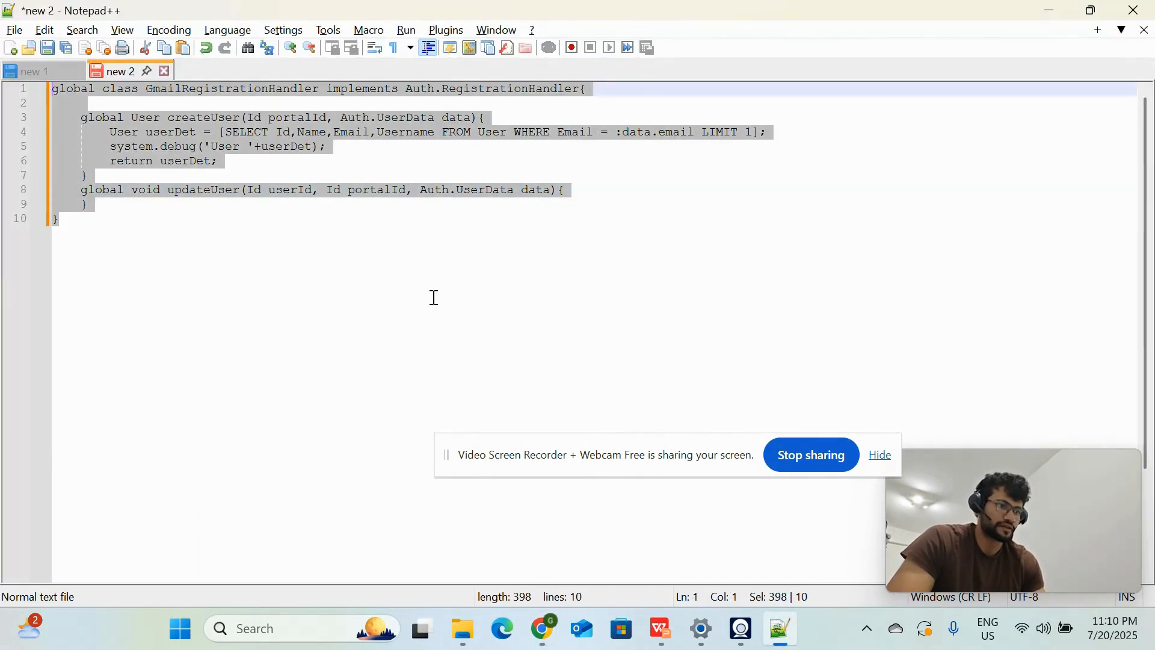
pyautogui.moveTo(572, 471); pyautogui.dragTo(613, 611)
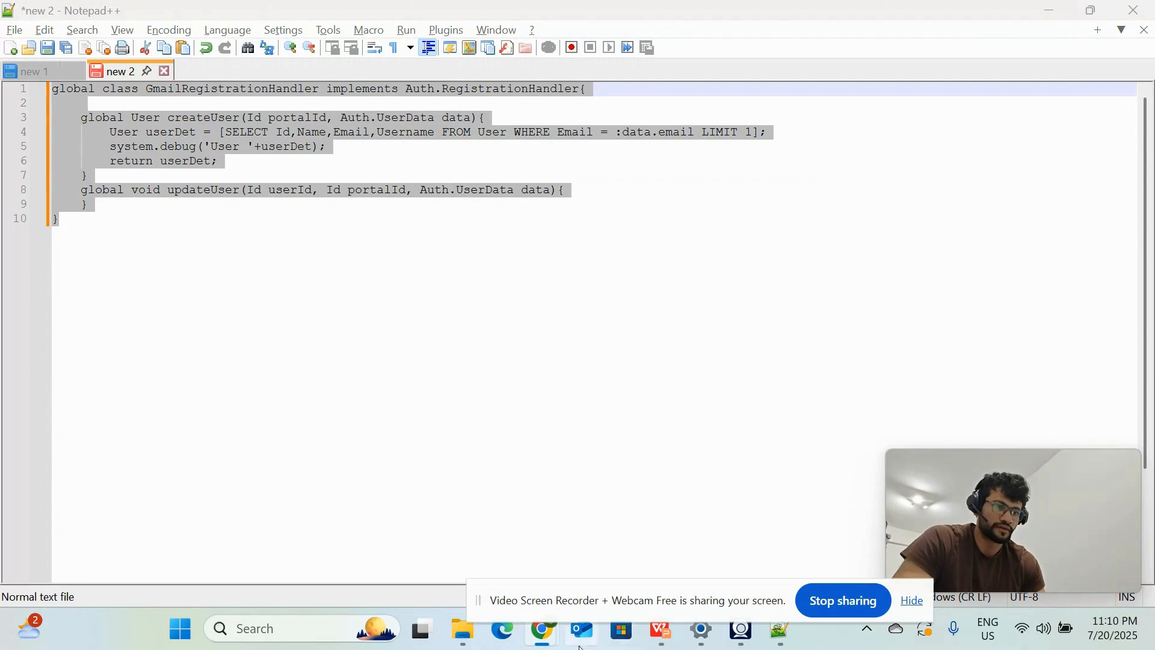
pyautogui.moveTo(541, 629)
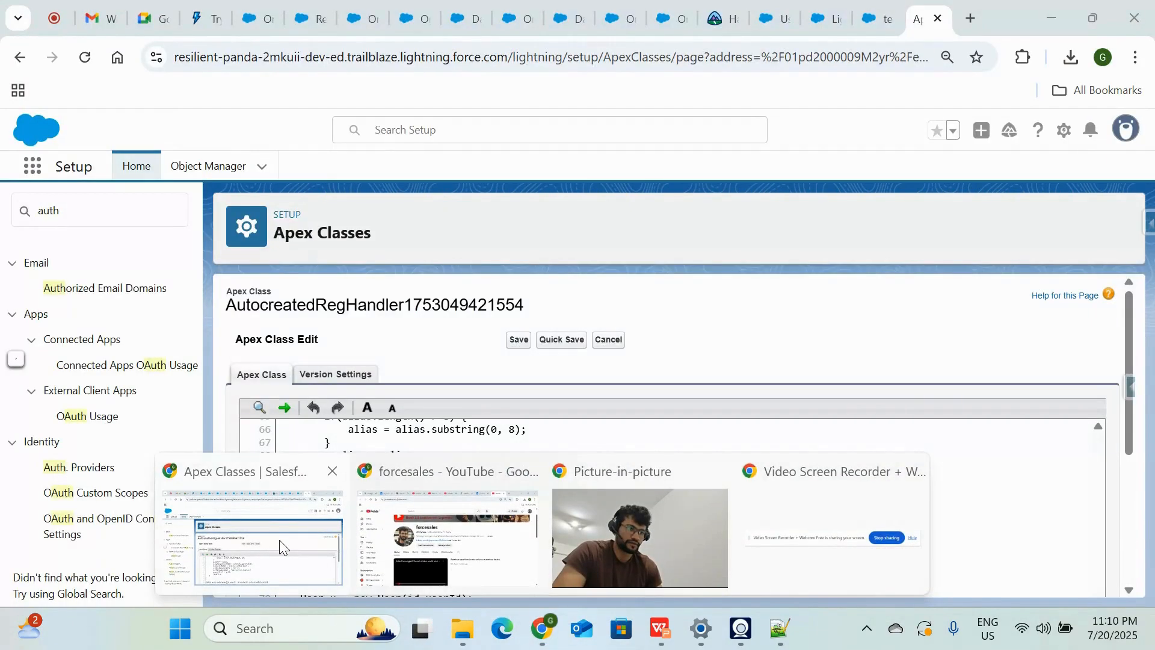
pyautogui.click(281, 547)
pyautogui.hotkey('ctrl', 'a')
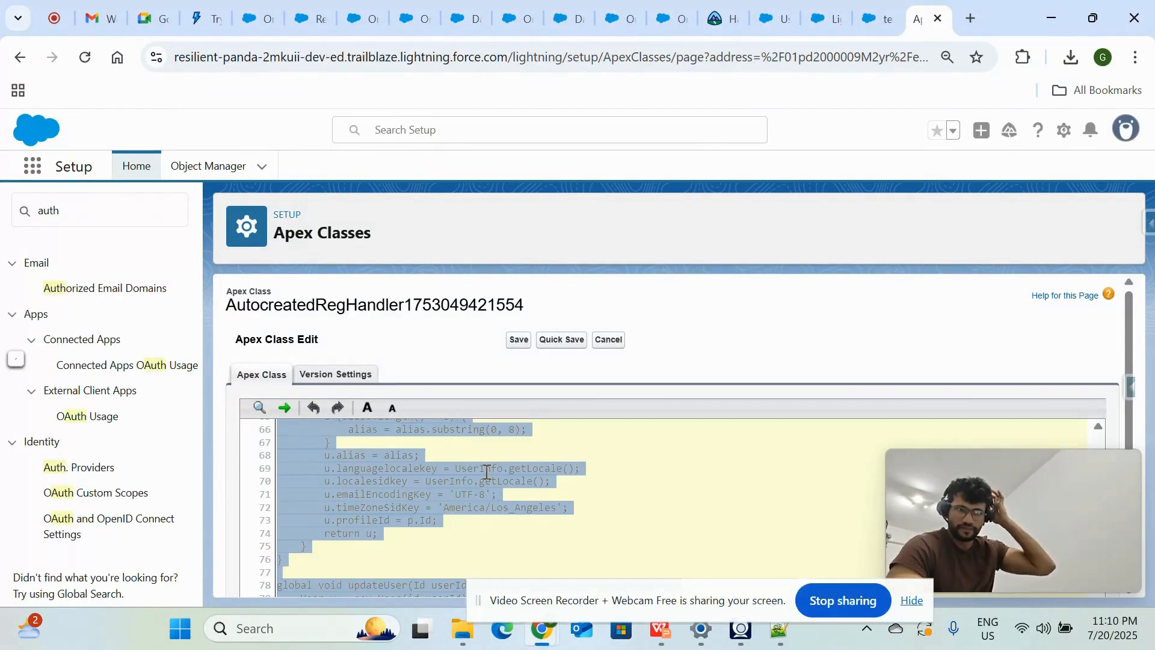
pyautogui.click(511, 503)
pyautogui.scroll(5, 512, 503)
pyautogui.click(513, 502)
pyautogui.hotkey('ctrl', 'a')
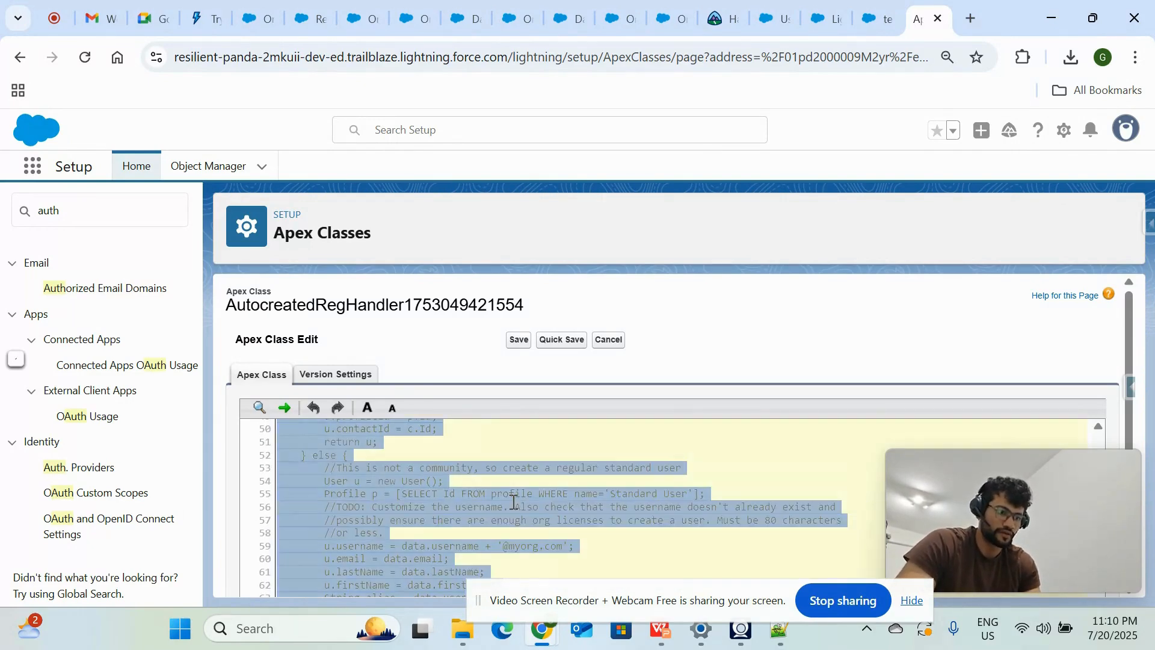
pyautogui.press('BackSpace')
pyautogui.hotkey('ctrl', 'v')
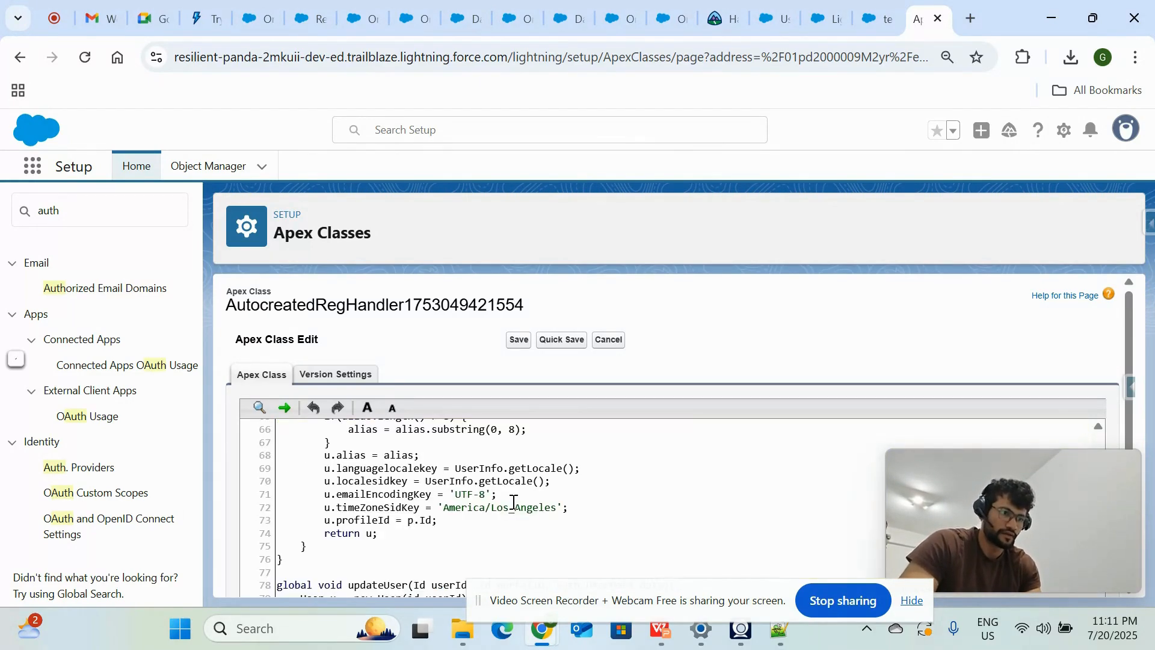
# Step: Clear the class's template code and paste in the full GmailRegistrationHandler code copied from Notepad++
pyautogui.scroll(15, 484, 475)
pyautogui.hotkey('ctrl', 'a')
pyautogui.press('BackSpace')
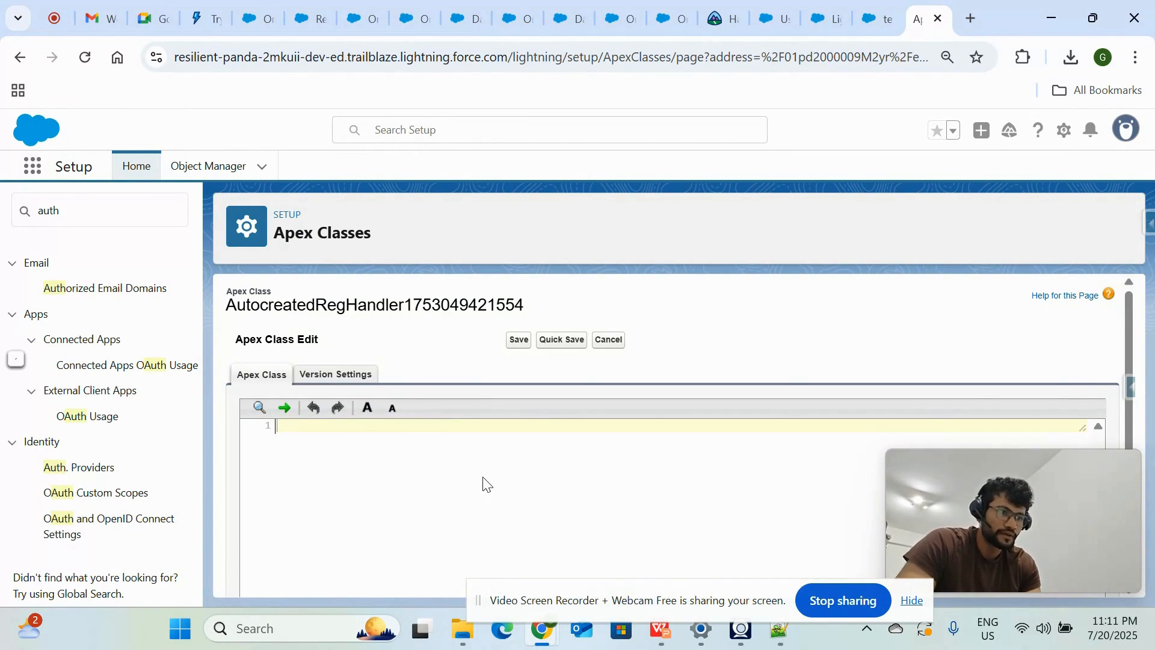
pyautogui.click(780, 630)
pyautogui.click(464, 344)
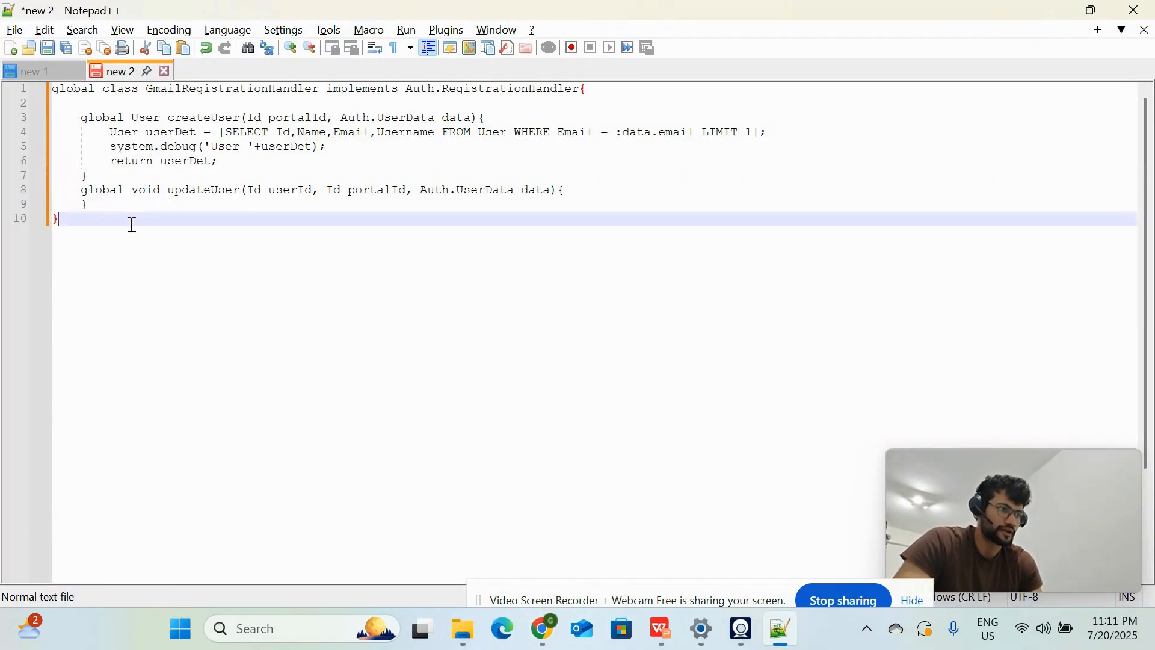
pyautogui.moveTo(132, 224); pyautogui.dragTo(36, 69)
pyautogui.hotkey('ctrl', 'c')
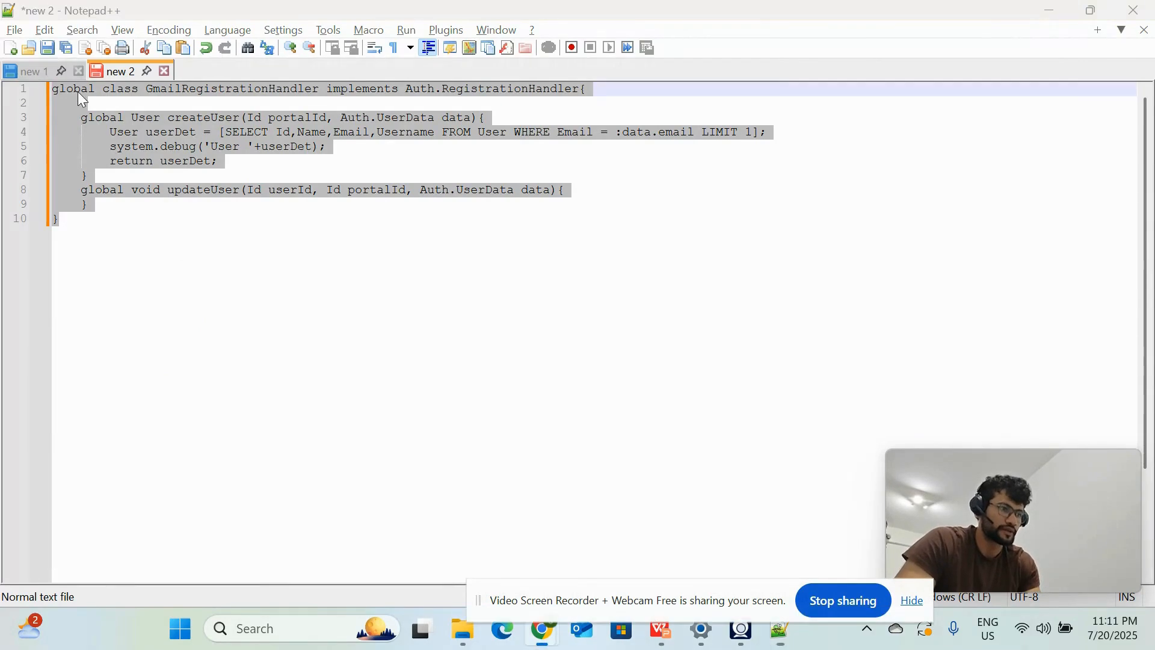
pyautogui.moveTo(538, 644)
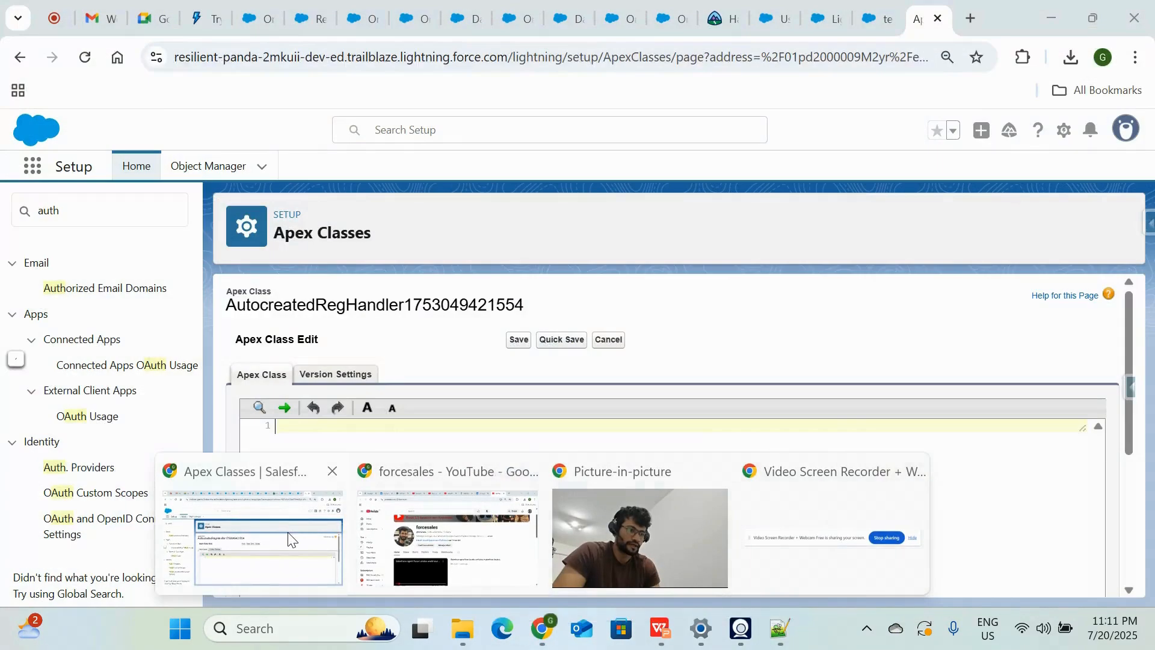
pyautogui.click(288, 539)
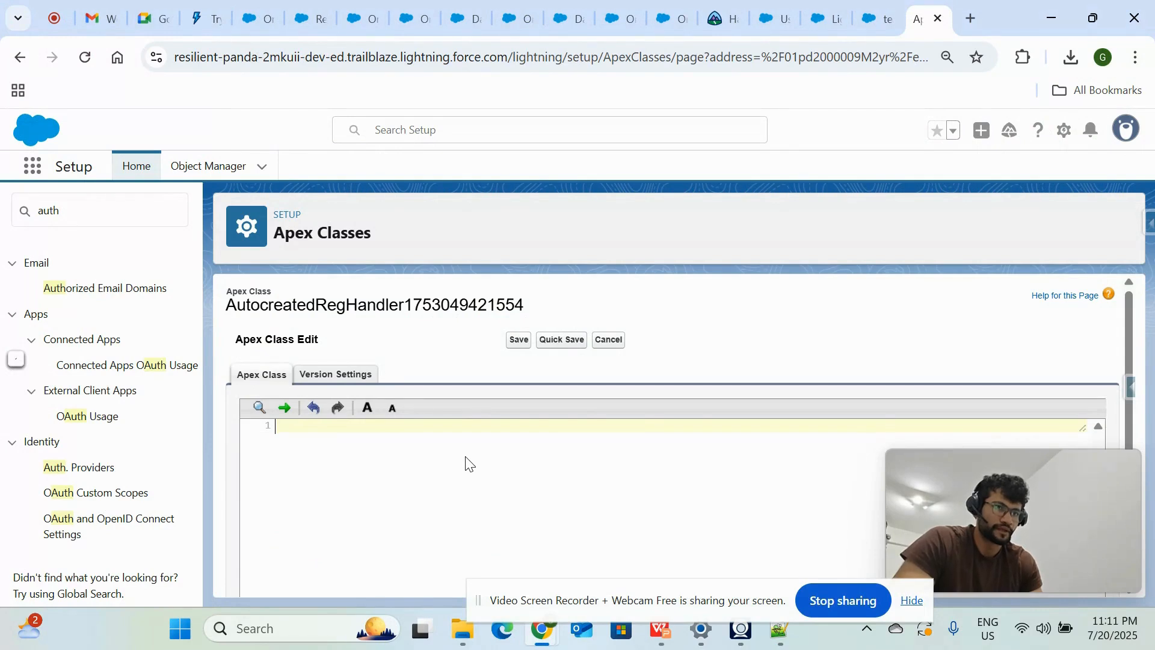
pyautogui.hotkey('ctrl', 'v')
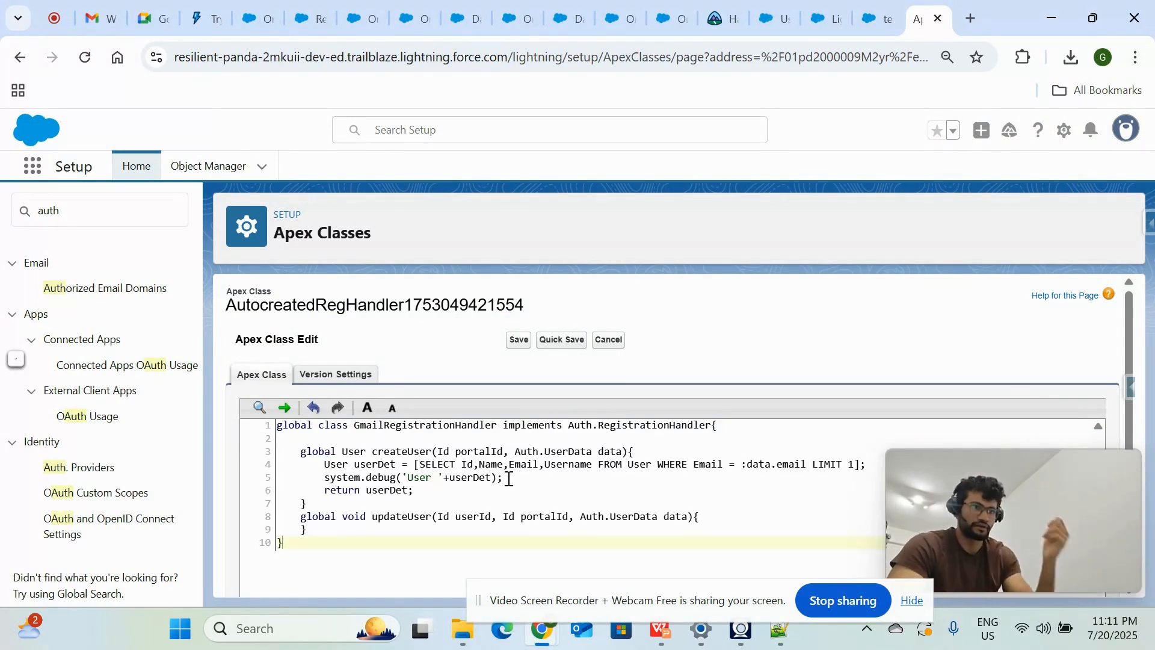
# Step: Examine the Auth.RegistrationHandler interface and the createUser method's parameters in the handler code
pyautogui.scroll(-1, 583, 490)
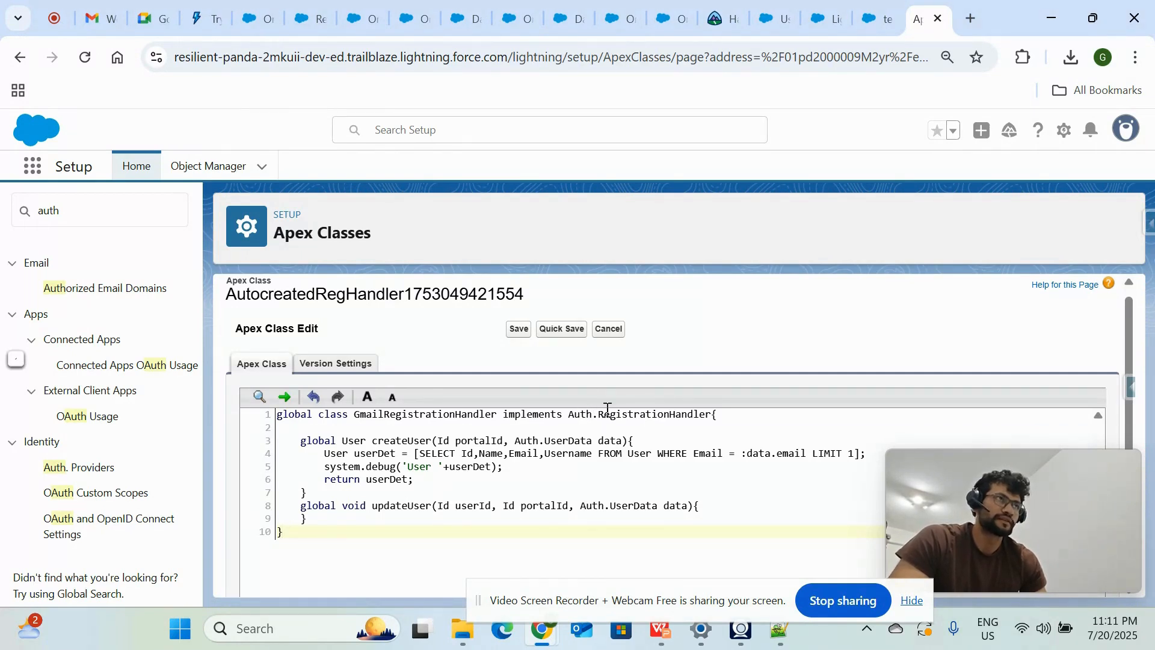
pyautogui.moveTo(570, 414); pyautogui.dragTo(710, 414)
pyautogui.click(696, 452)
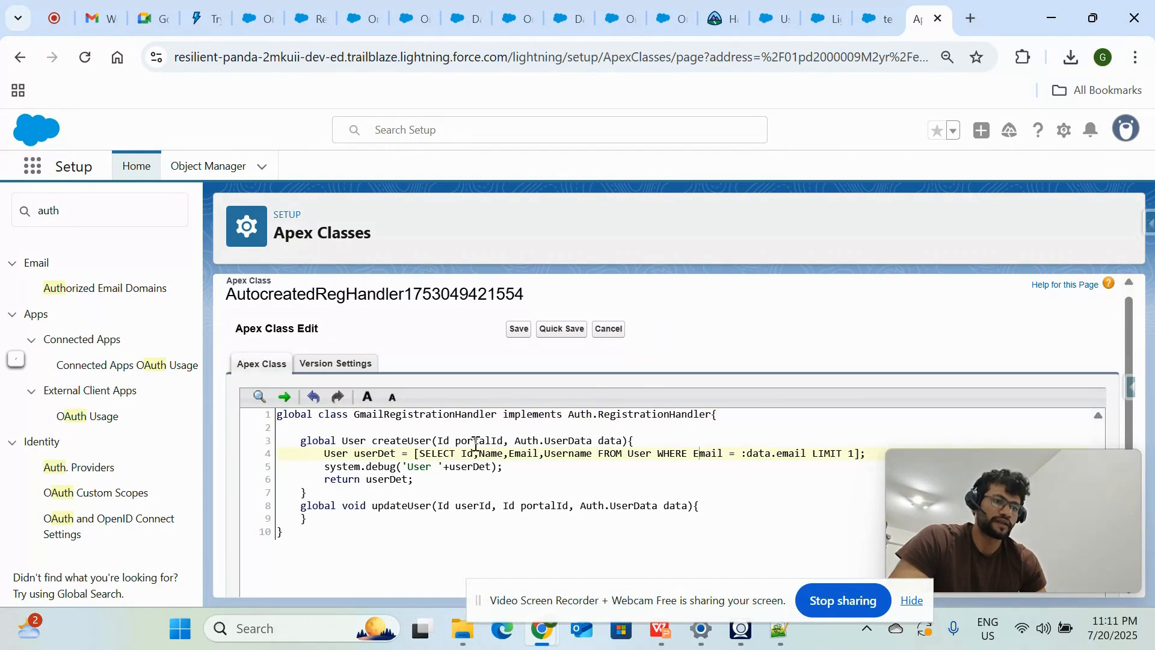
pyautogui.moveTo(375, 442); pyautogui.dragTo(433, 442)
pyautogui.click(433, 442)
pyautogui.moveTo(626, 441); pyautogui.dragTo(516, 443)
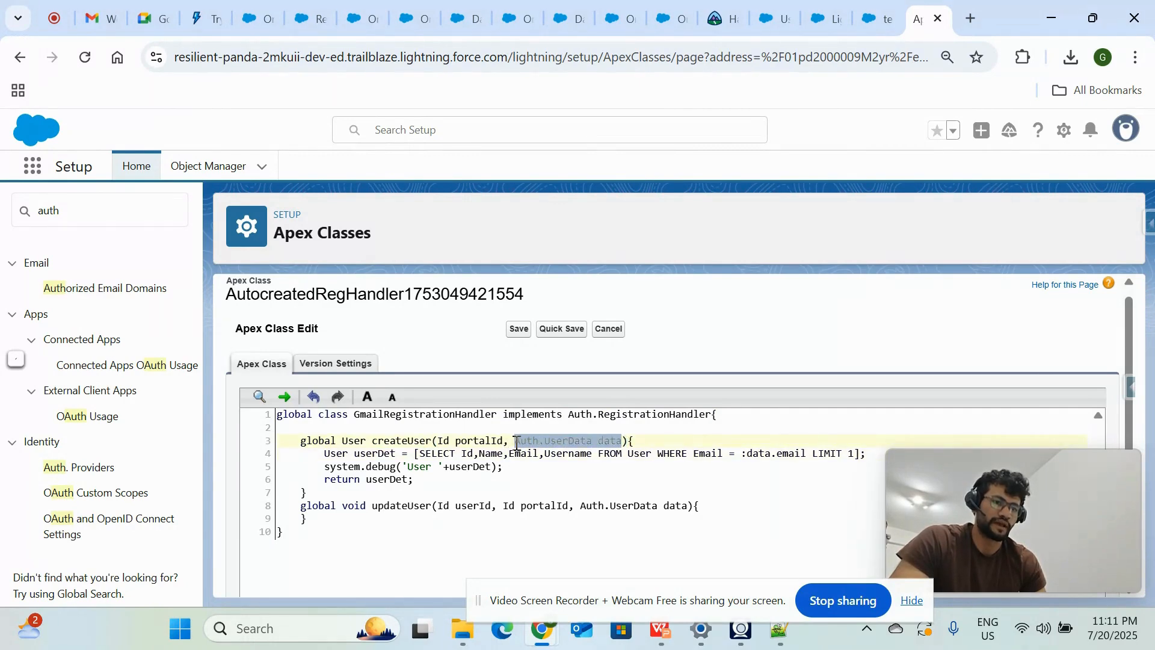
pyautogui.moveTo(949, 470); pyautogui.dragTo(929, 518)
# Step: Examine how createUser queries the User by email and returns the matching record
pyautogui.moveTo(741, 453); pyautogui.dragTo(851, 460)
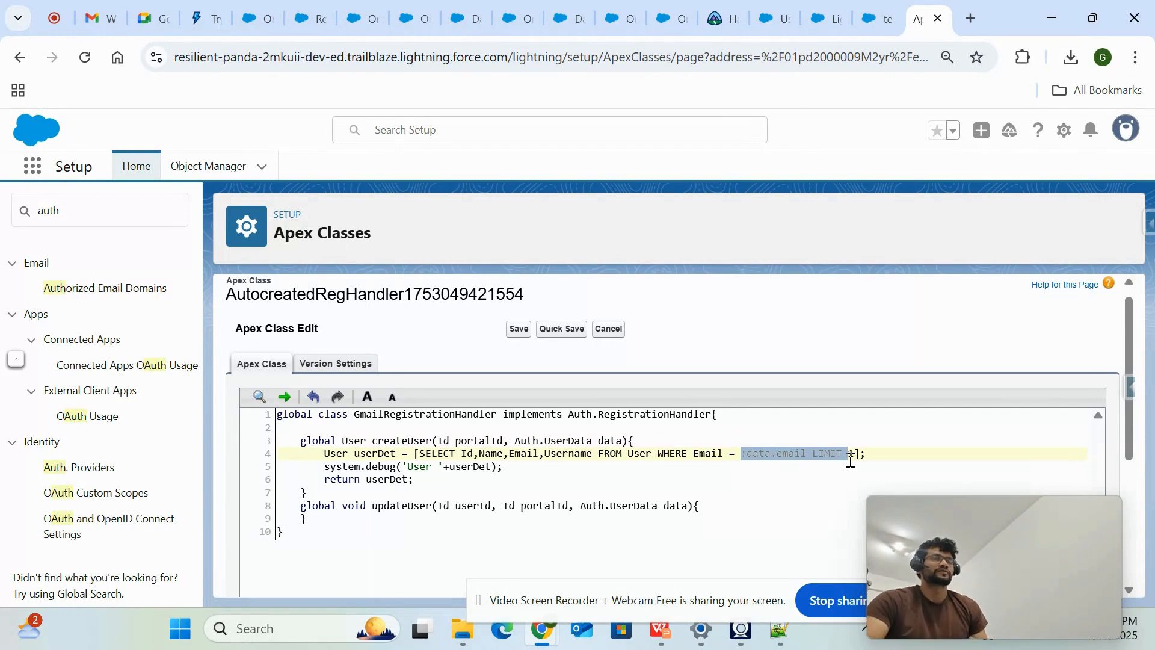
pyautogui.click(793, 451)
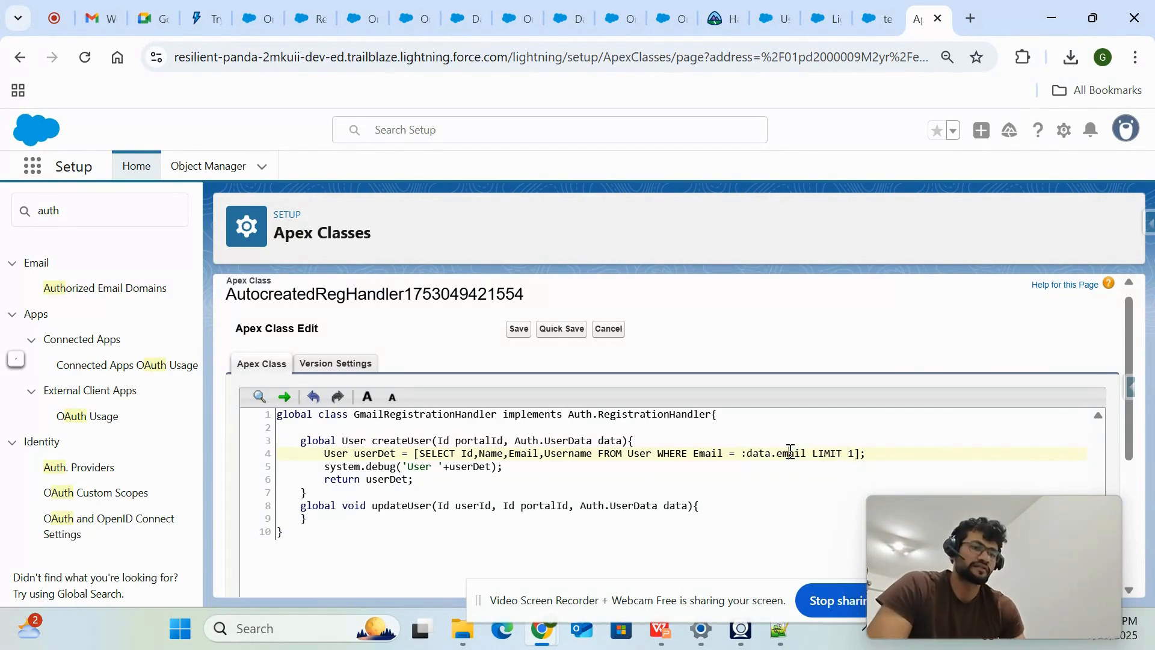
pyautogui.moveTo(658, 454); pyautogui.dragTo(627, 456)
pyautogui.click(745, 452)
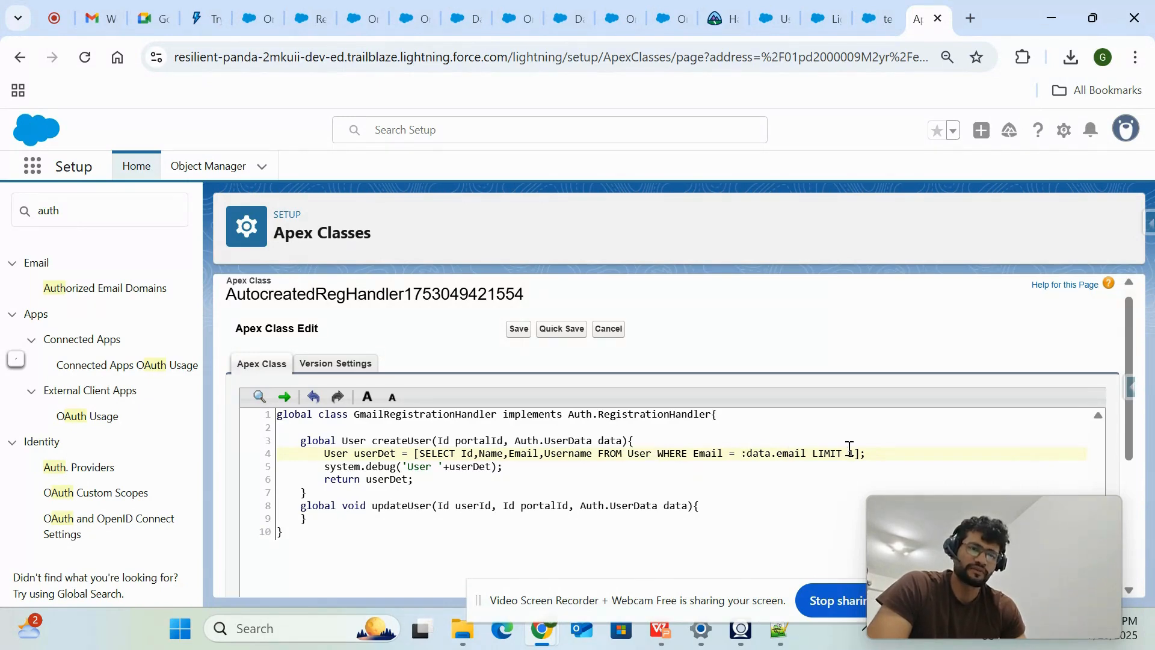
pyautogui.moveTo(850, 451); pyautogui.dragTo(729, 454)
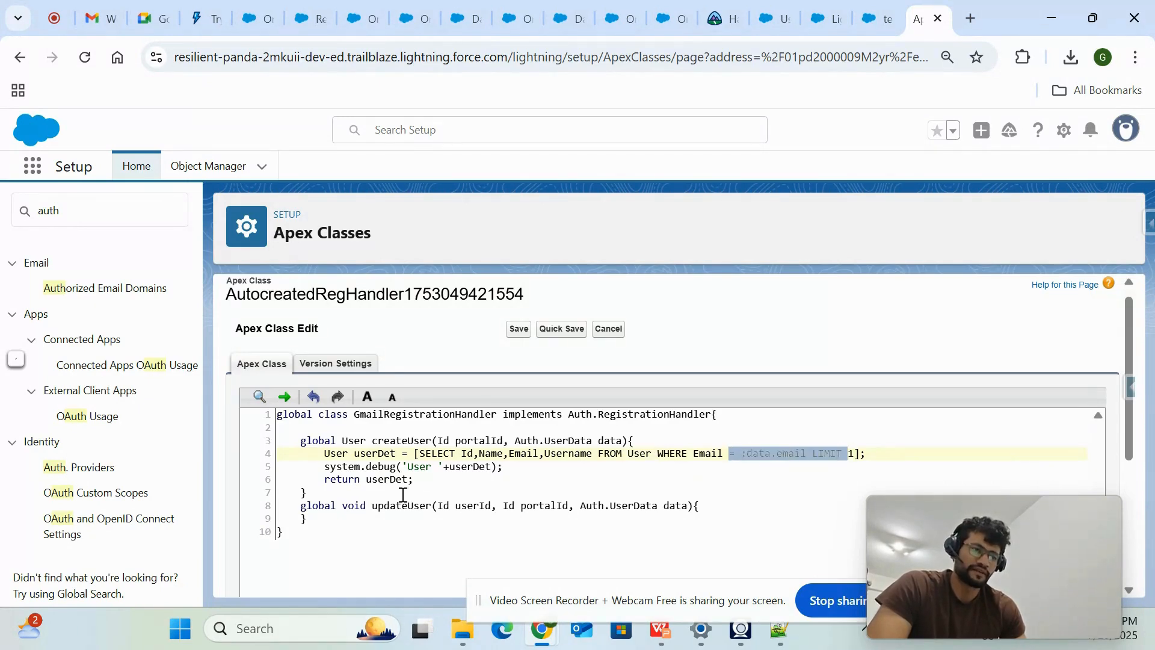
pyautogui.moveTo(415, 480); pyautogui.dragTo(289, 477)
pyautogui.scroll(-2, 449, 523)
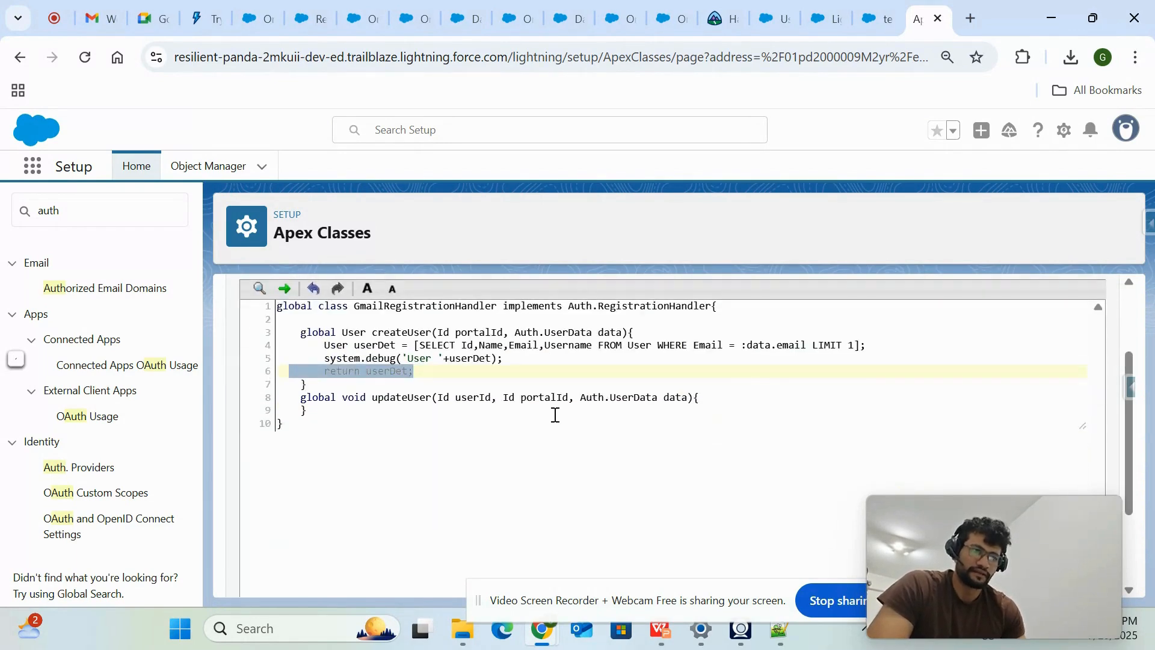
pyautogui.scroll(2, 554, 413)
pyautogui.scroll(-3, 554, 412)
pyautogui.scroll(3, 554, 415)
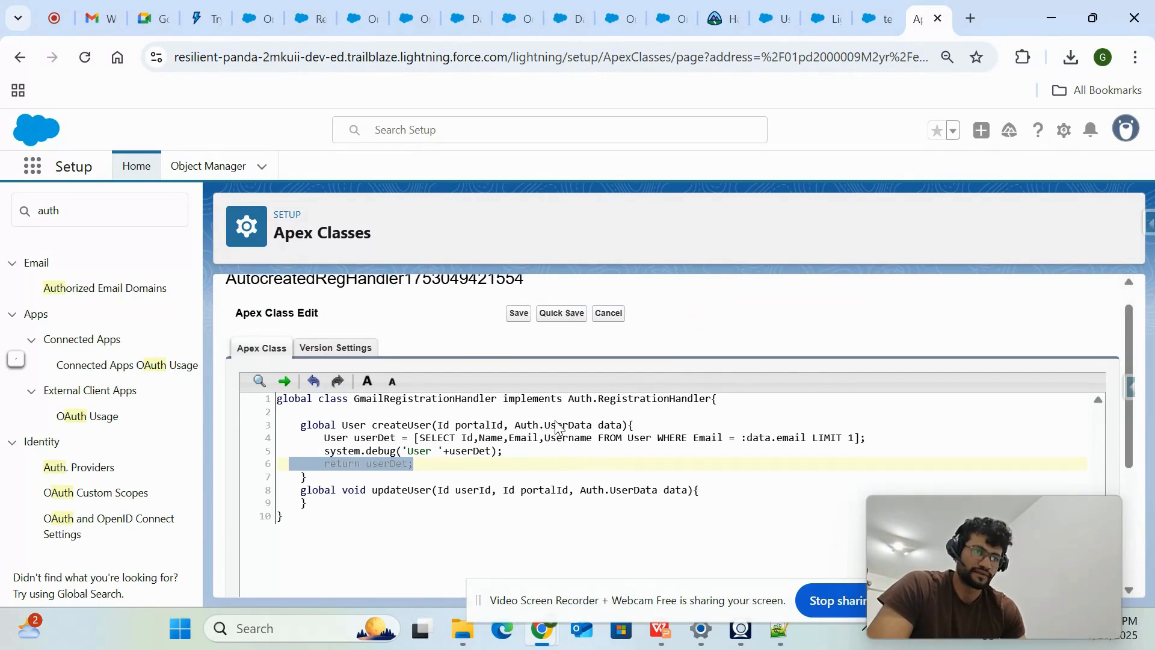
pyautogui.moveTo(890, 522); pyautogui.dragTo(1010, 469)
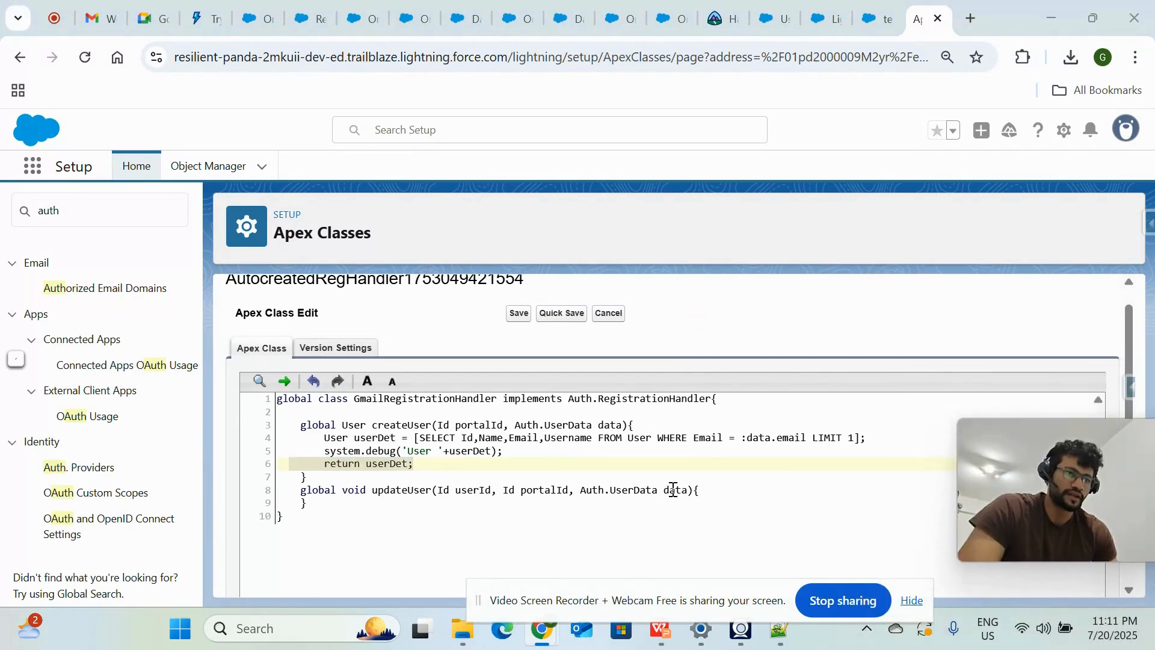
# Step: Save the Apex class with the GmailRegistrationHandler code and look over its detail page
pyautogui.scroll(-3, 670, 488)
pyautogui.scroll(4, 673, 489)
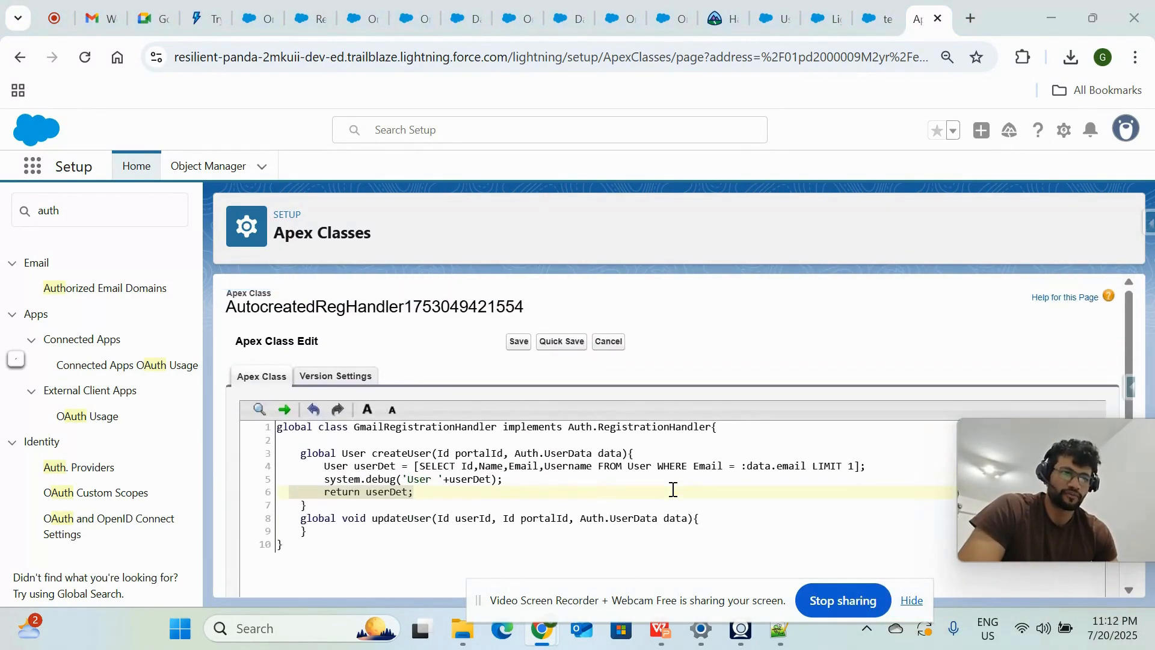
pyautogui.click(514, 343)
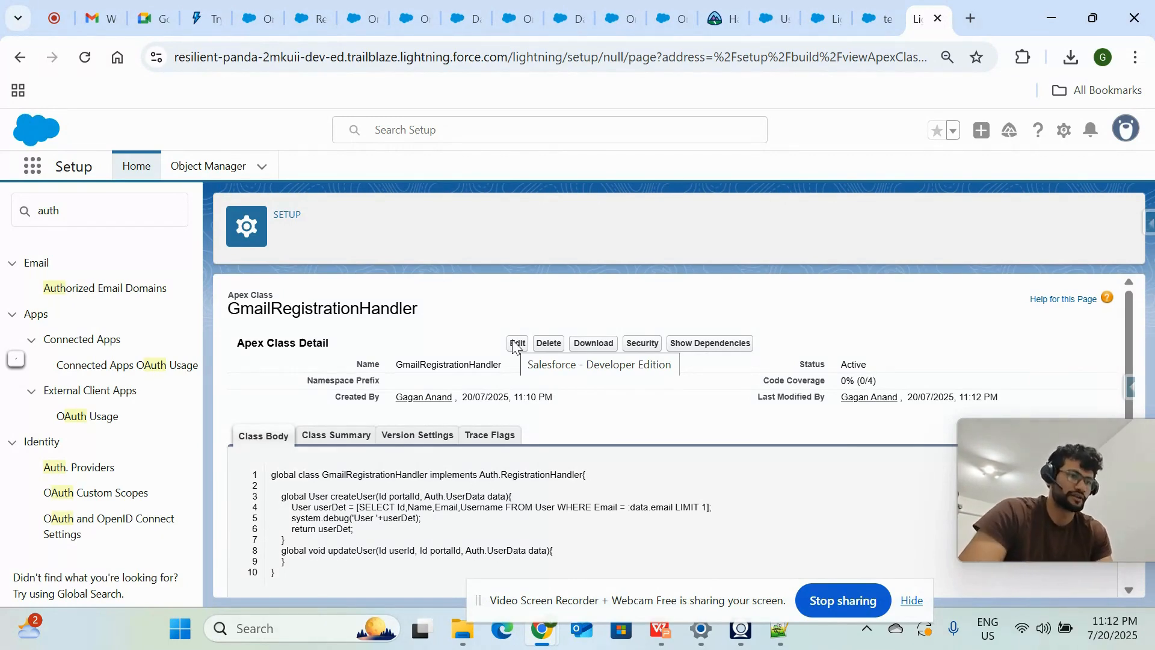
pyautogui.scroll(-2, 445, 433)
pyautogui.scroll(2, 439, 427)
pyautogui.scroll(-2, 577, 388)
# Step: Open the Google auth provider and check which class is assigned as its registration handler
pyautogui.click(79, 468)
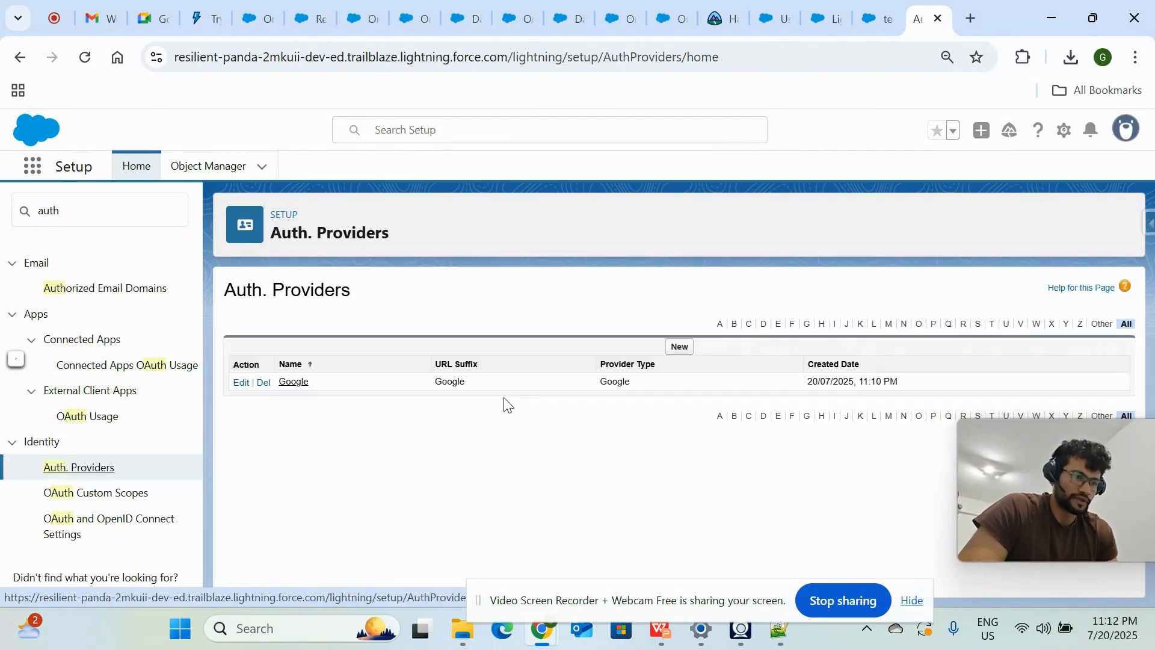
pyautogui.click(298, 386)
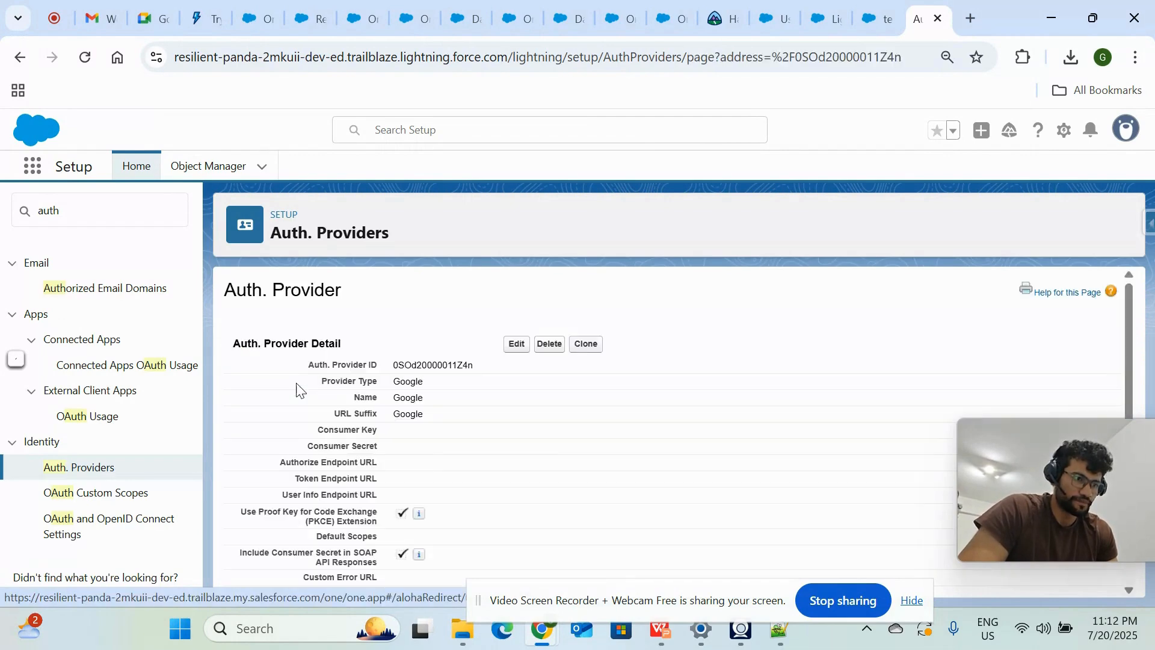
pyautogui.scroll(-3, 297, 387)
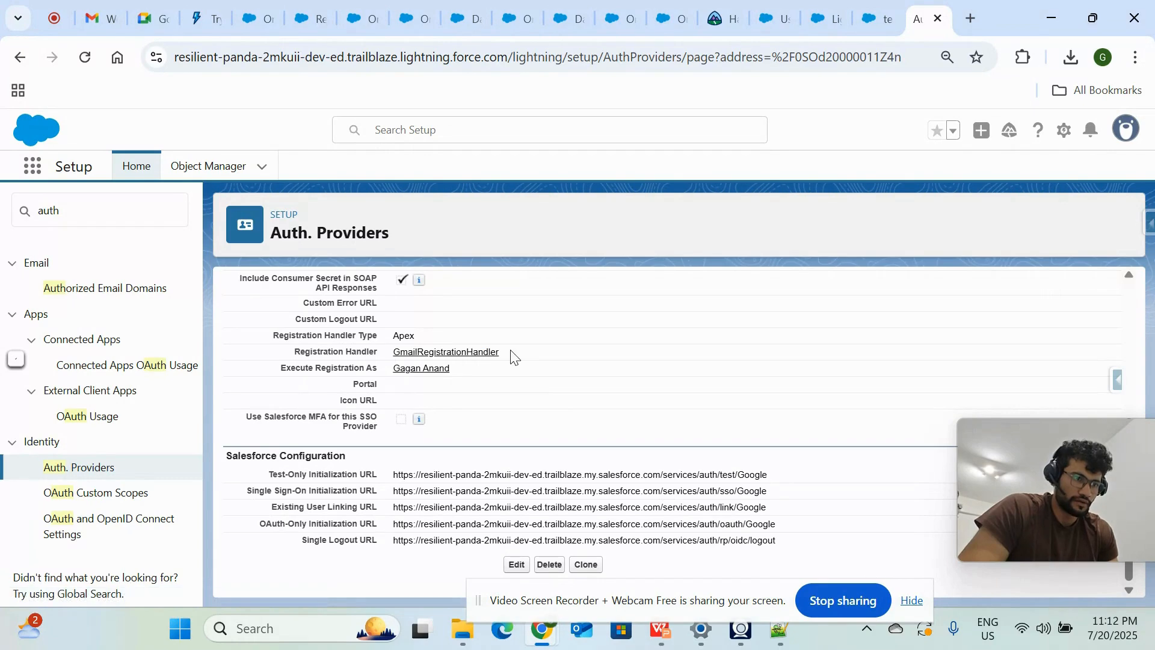
pyautogui.moveTo(510, 356); pyautogui.dragTo(373, 360)
pyautogui.scroll(5, 550, 369)
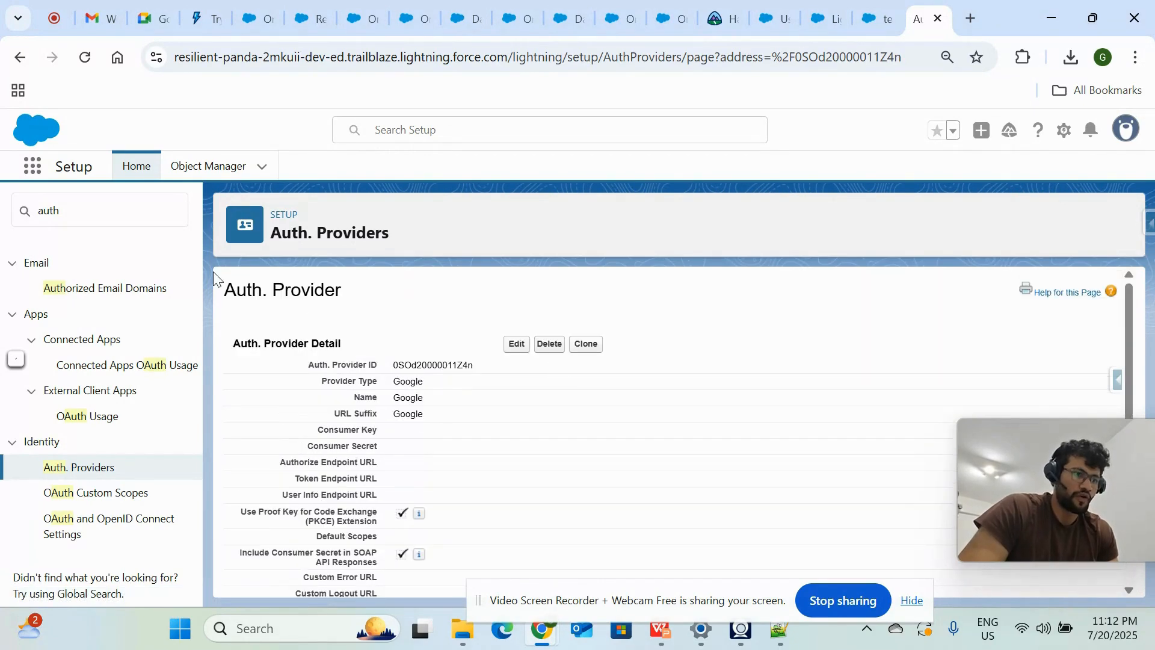
# Step: Search Setup for "domain" and open the My Domain settings under Company Settings
pyautogui.doubleClick(132, 202)
pyautogui.press('BackSpace')
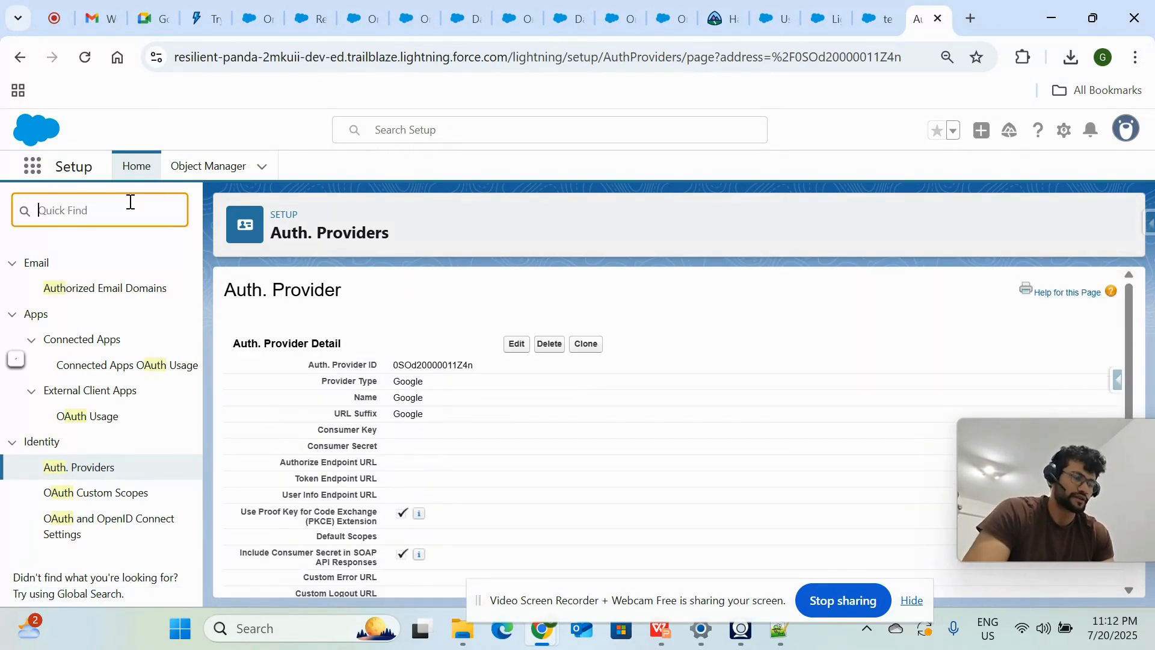
pyautogui.write('d')
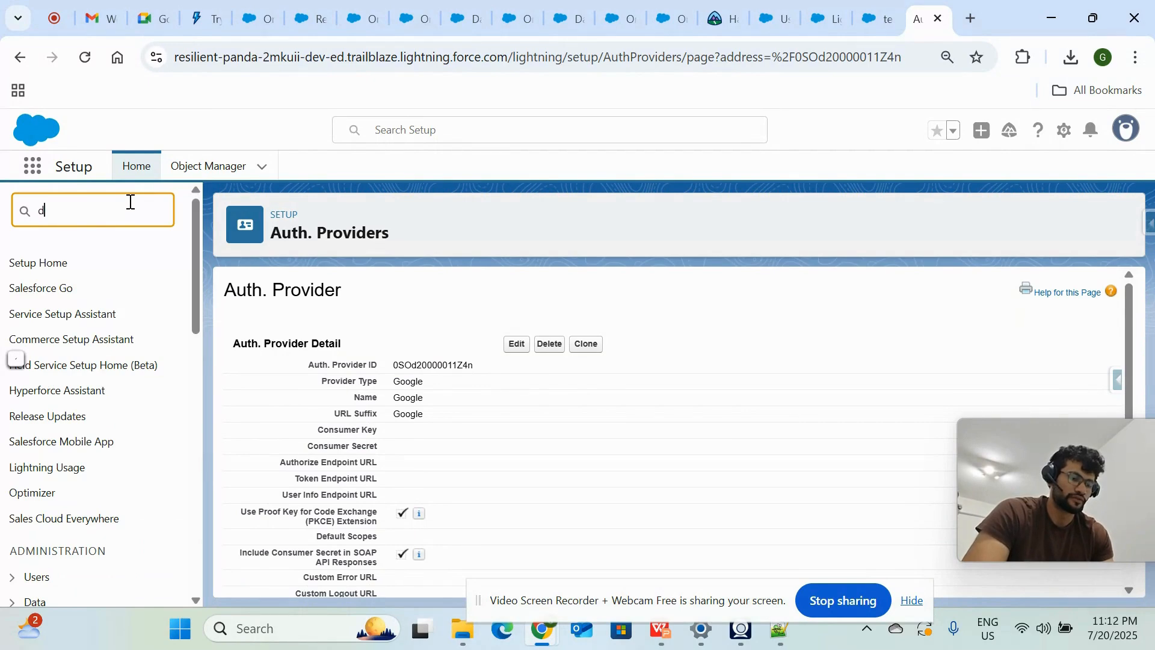
pyautogui.write('eo')
pyautogui.press('BackSpace')
pyautogui.press('BackSpace')
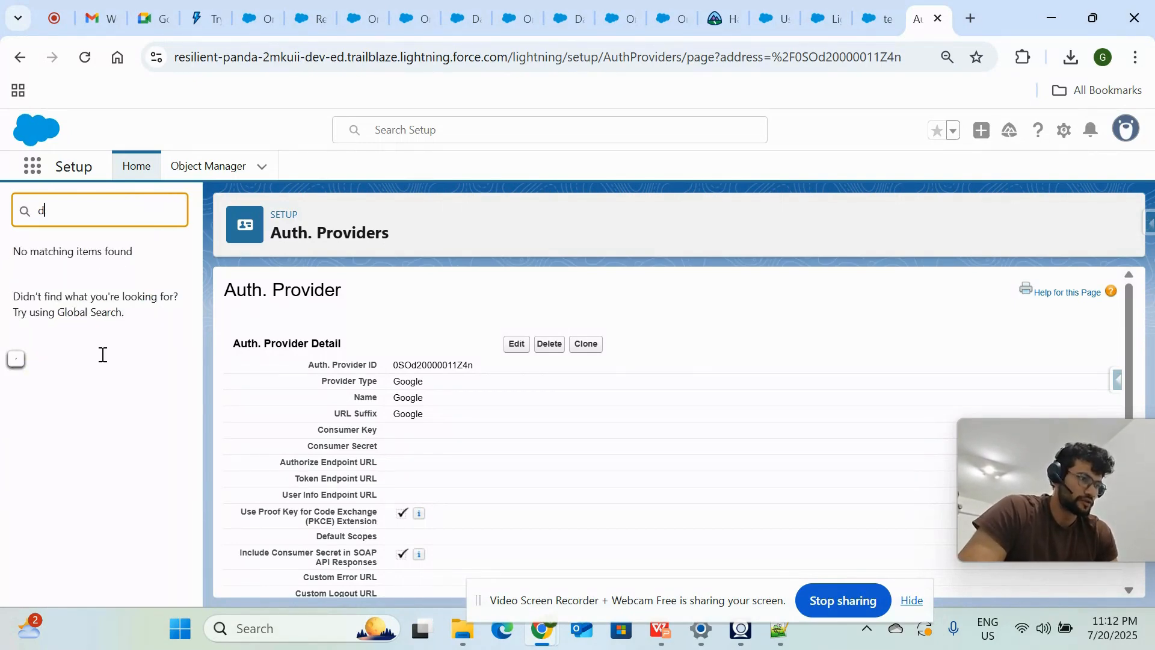
pyautogui.write('omain')
pyautogui.scroll(-10, 91, 421)
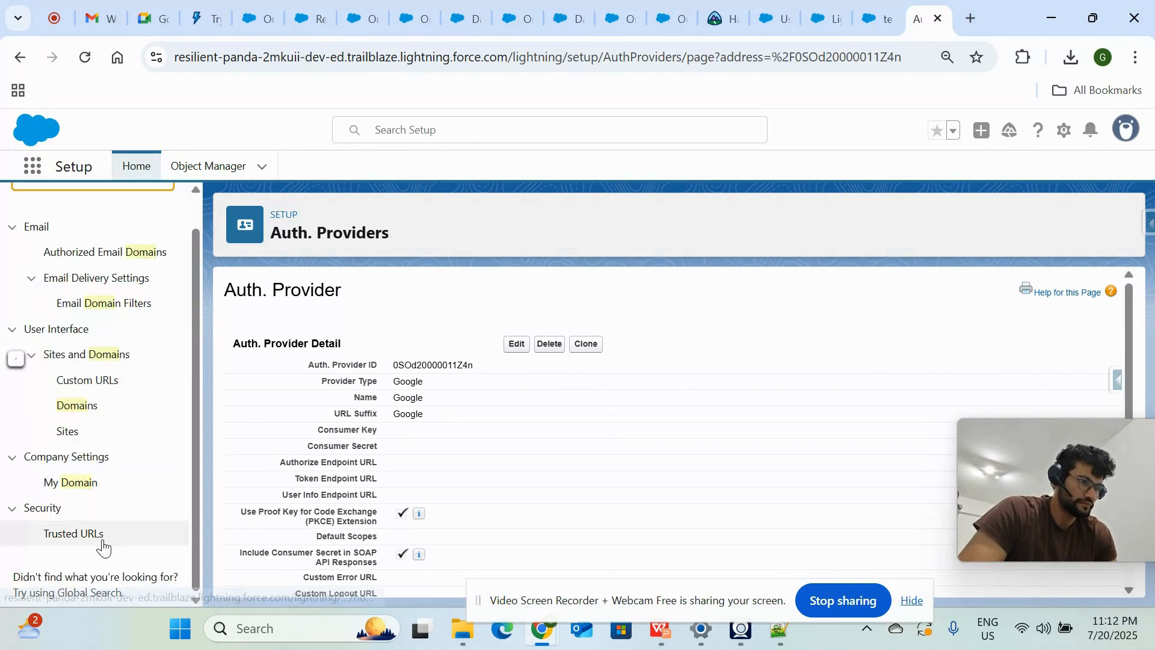
pyautogui.click(74, 482)
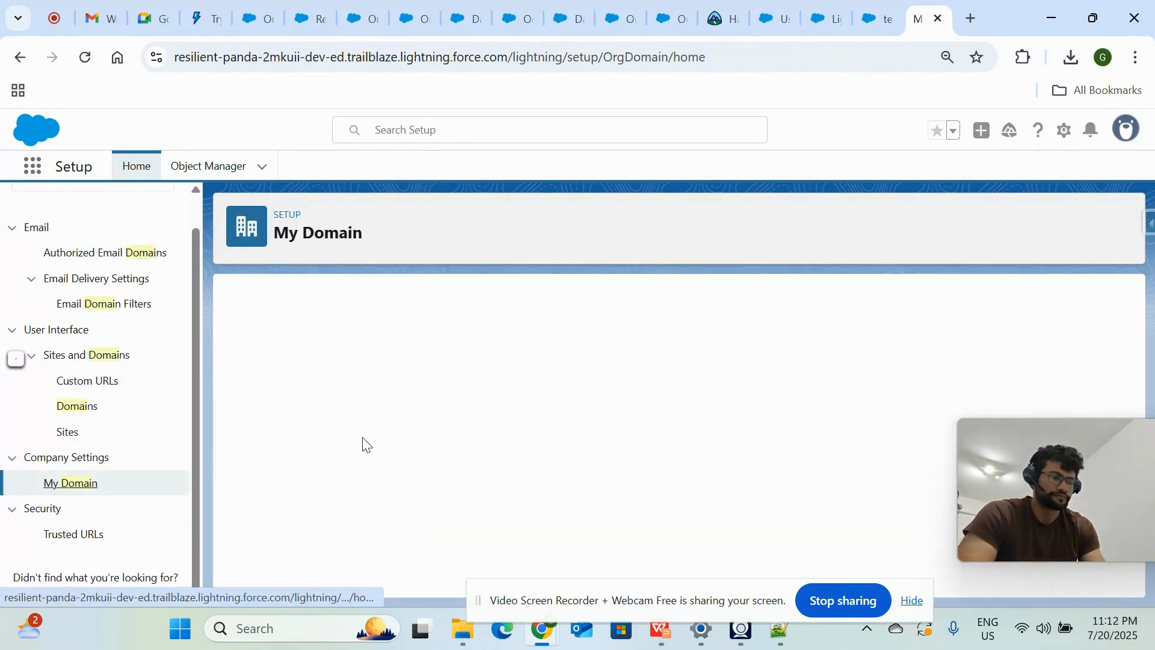
pyautogui.scroll(-10, 540, 433)
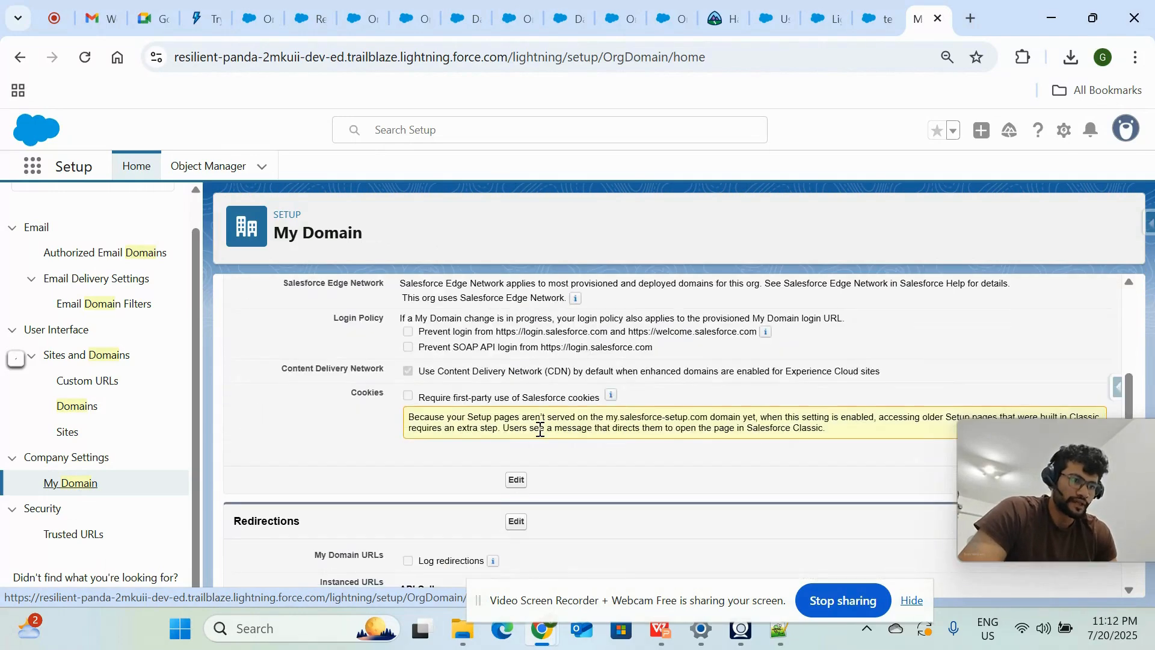
# Step: Enable Google as an authentication service alongside Login Form in My Domain's Authentication Configuration and save the settings
pyautogui.scroll(-1, 540, 429)
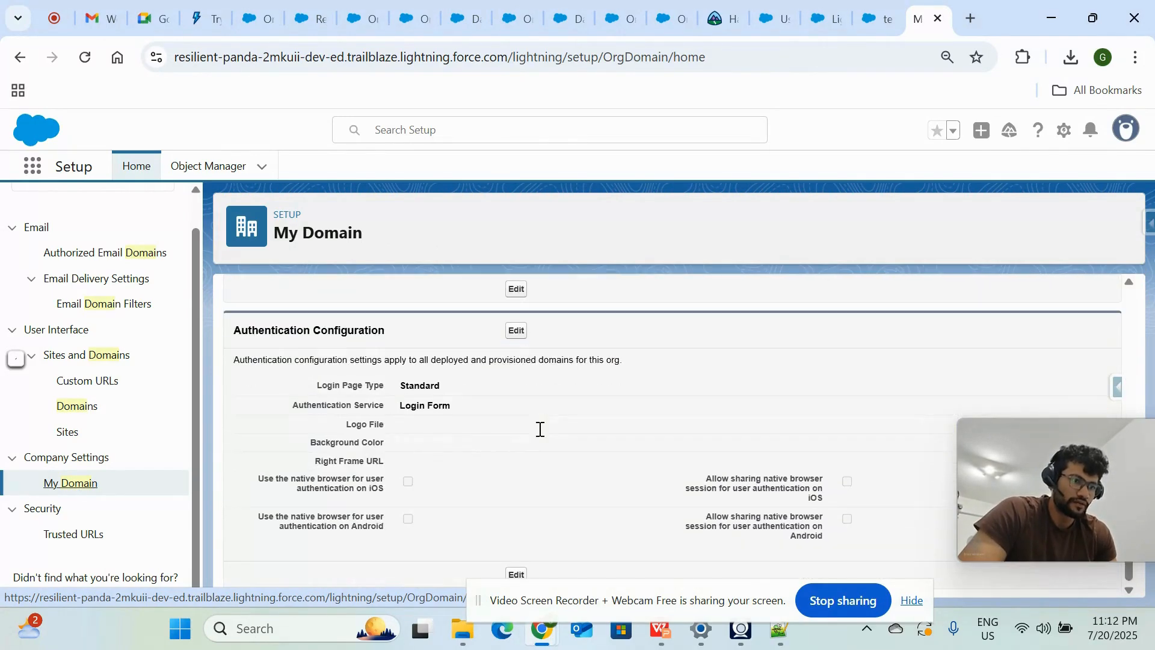
pyautogui.click(516, 331)
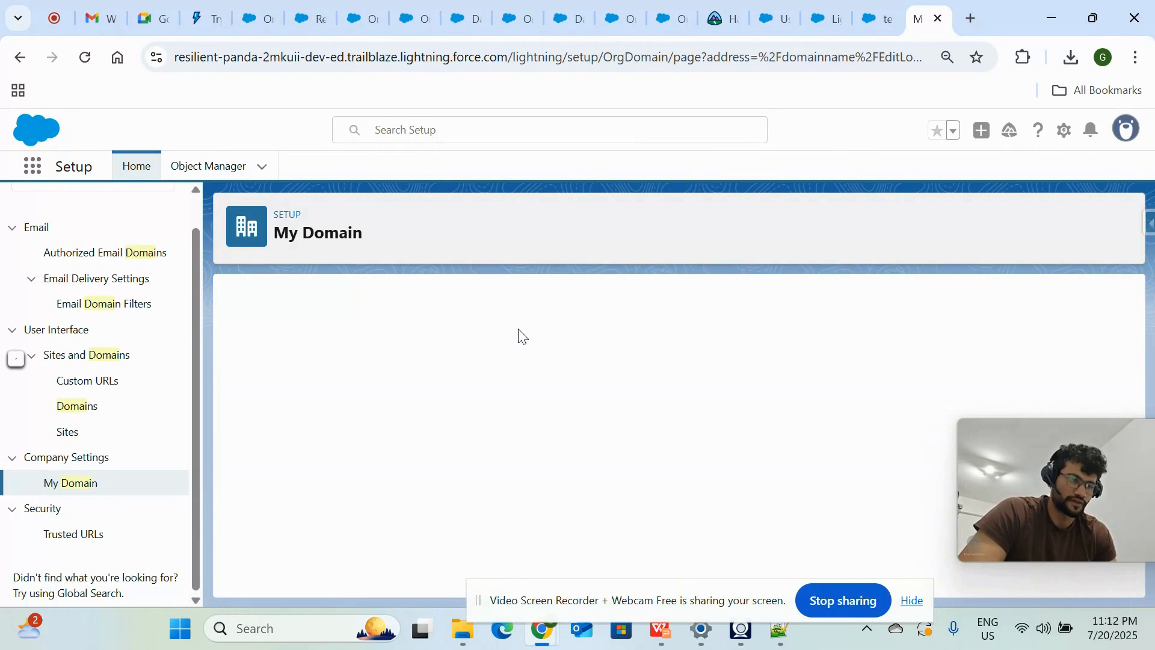
pyautogui.click(419, 458)
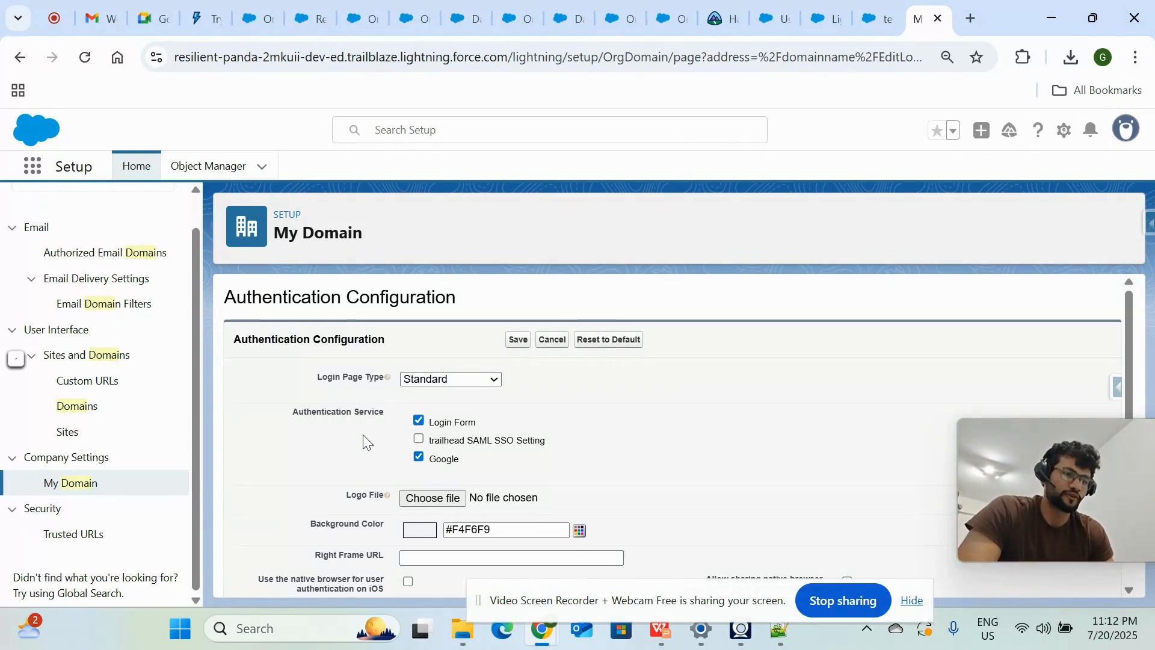
pyautogui.click(519, 340)
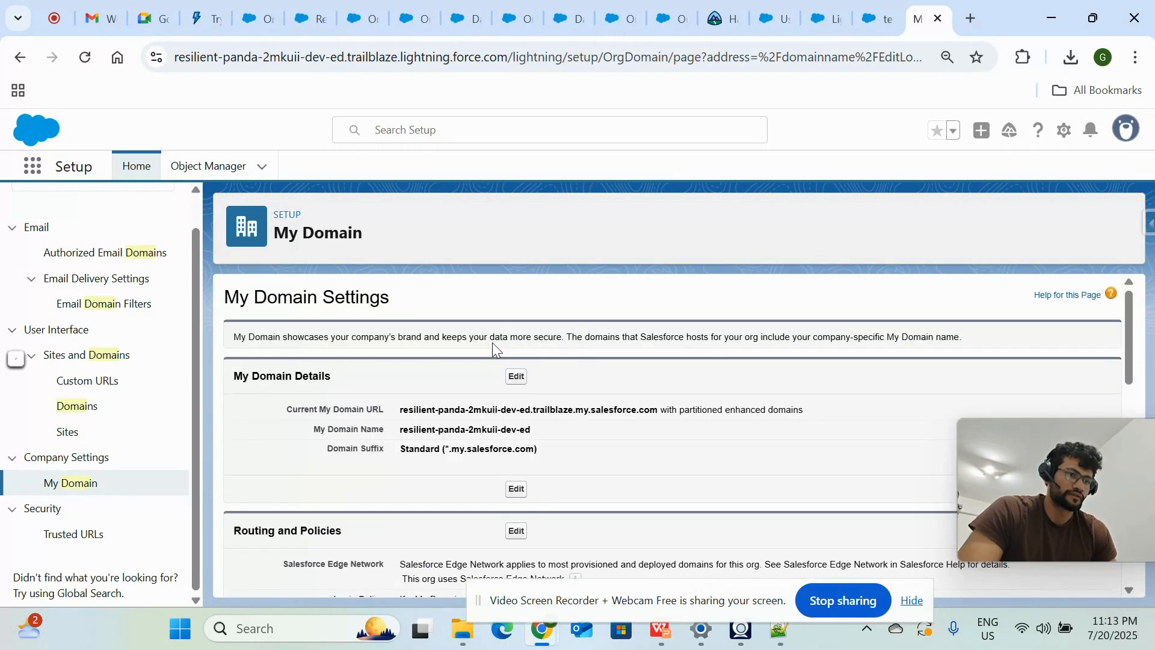
pyautogui.scroll(-5, 492, 342)
pyautogui.scroll(5, 492, 342)
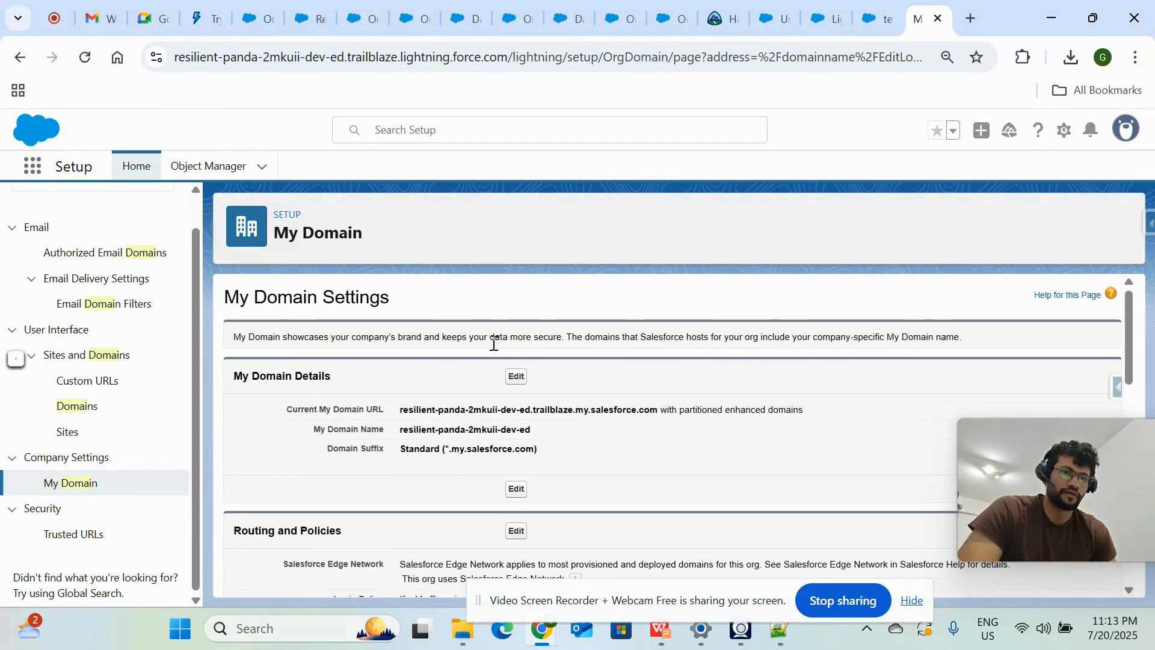
# Step: Test the single sign-on by logging out and back in with the first listed Google account, declining mobile phone registration
pyautogui.click(1126, 133)
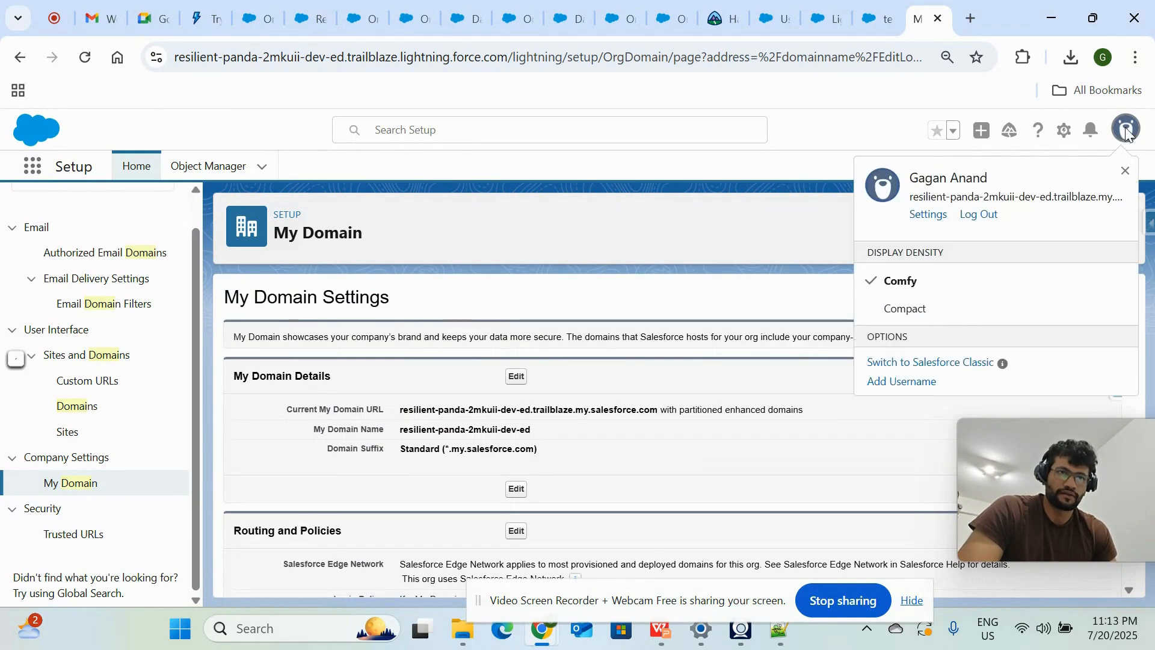
pyautogui.click(978, 214)
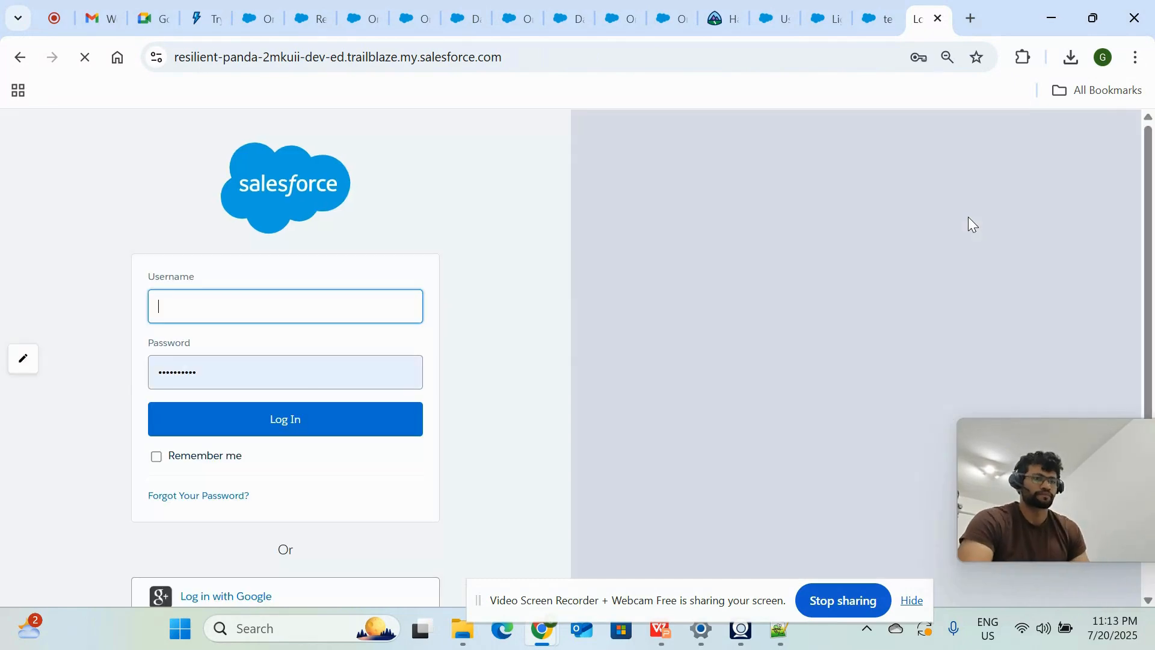
pyautogui.scroll(-3, 311, 386)
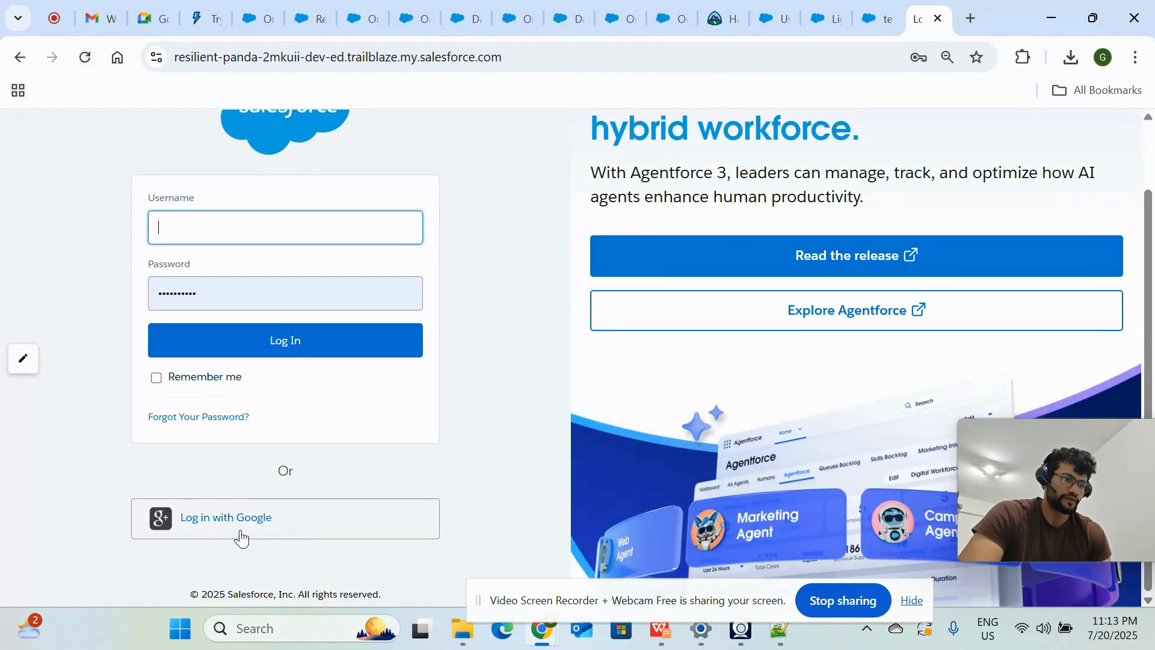
pyautogui.click(271, 534)
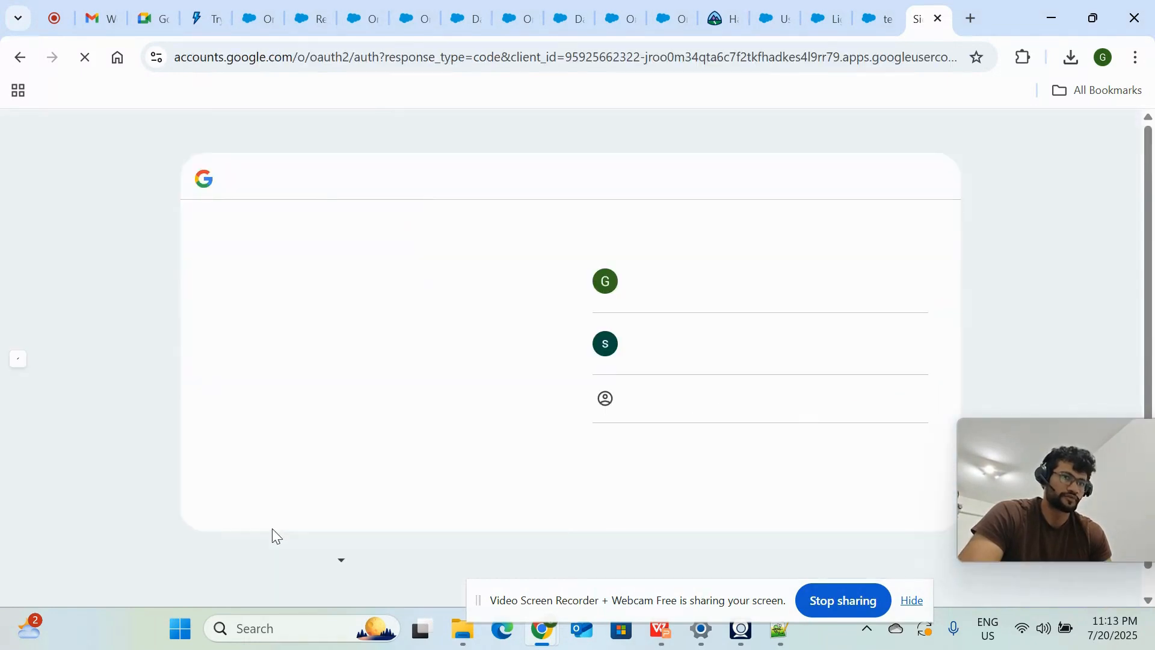
pyautogui.click(705, 288)
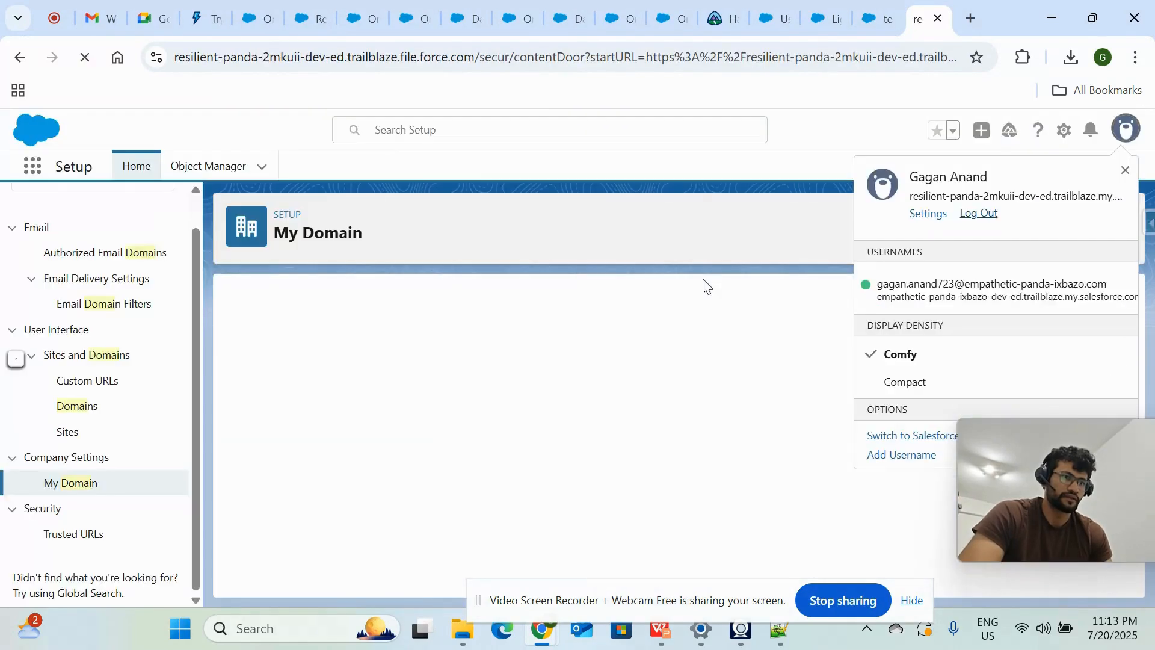
pyautogui.scroll(-1, 557, 453)
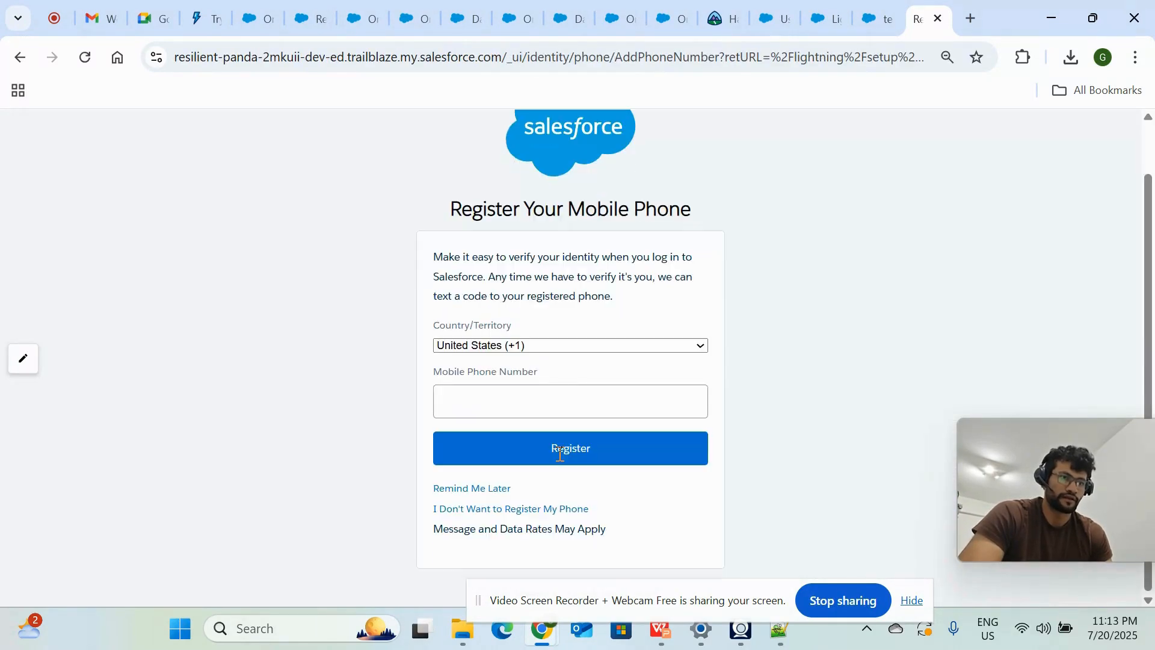
pyautogui.click(473, 510)
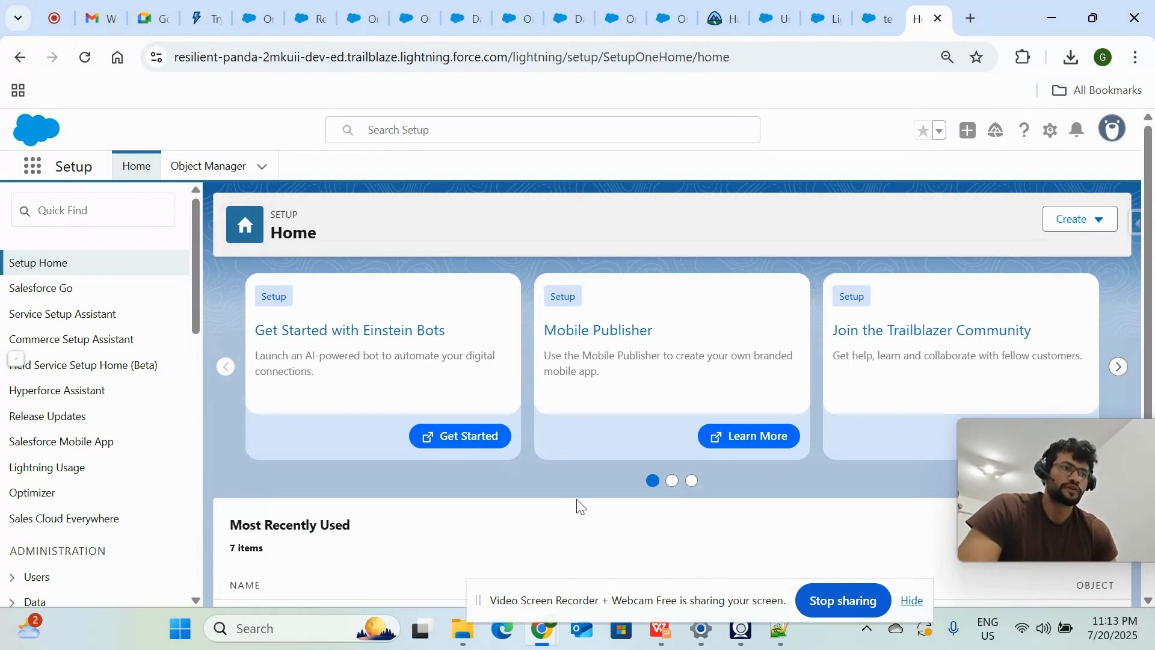
# Step: Search Setup for "auth" and open the Auth. Providers page under Identity
pyautogui.click(157, 207)
pyautogui.write('aut')
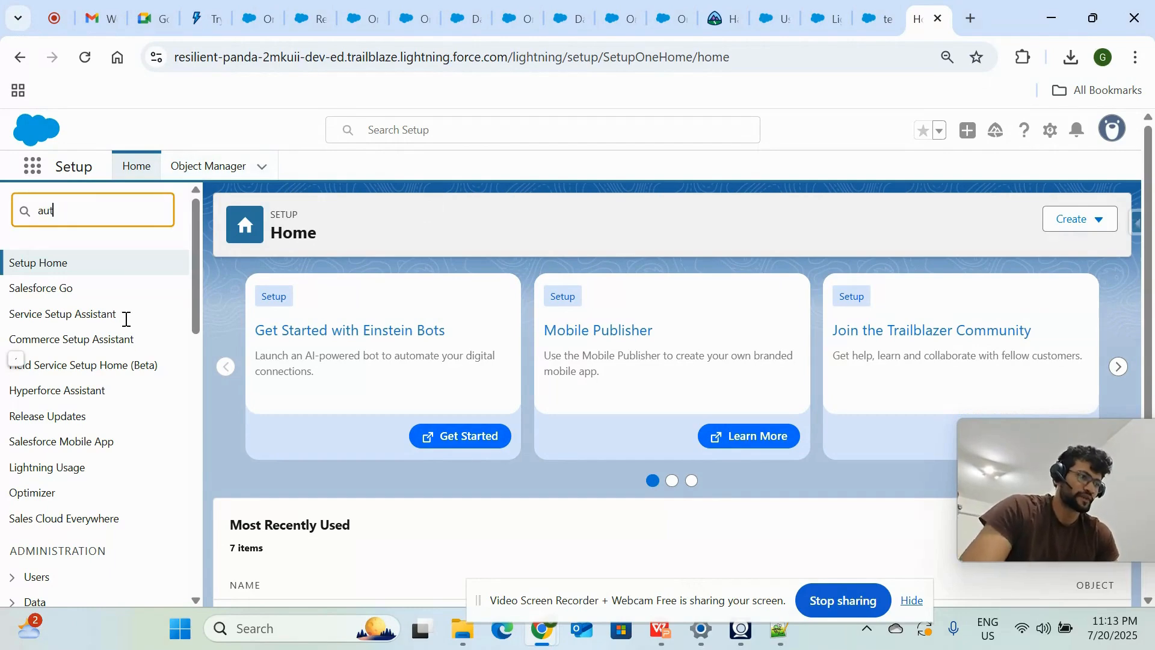
pyautogui.write('h')
pyautogui.scroll(-1, 108, 552)
pyautogui.click(83, 469)
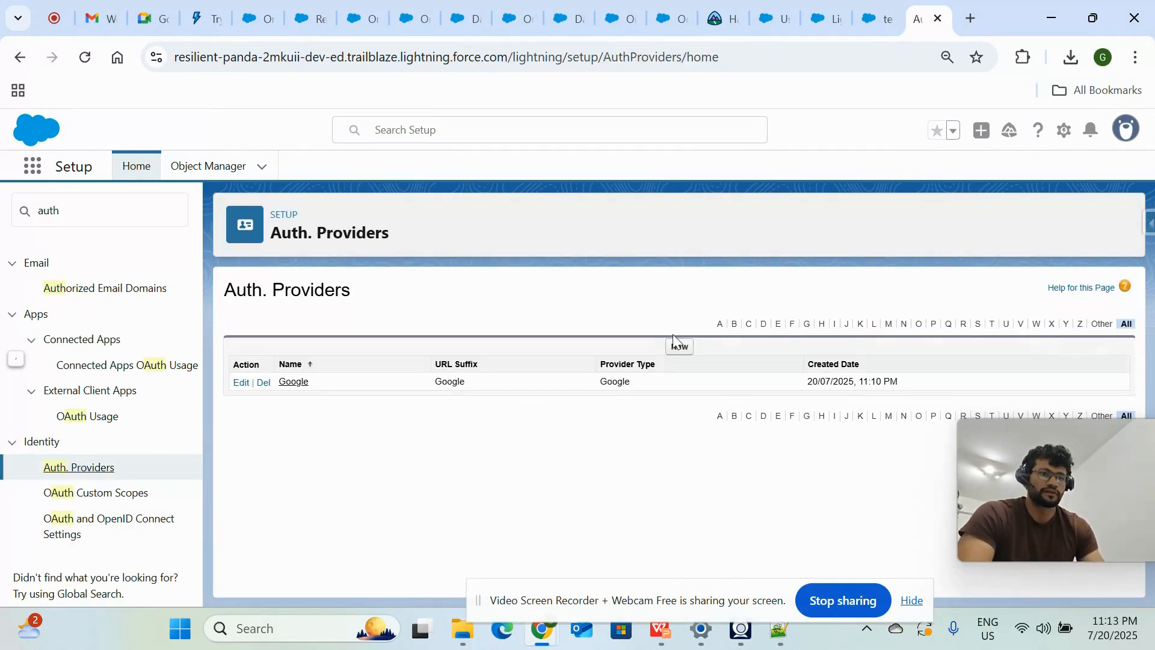
# Step: Start a new auth provider and look through the available provider types without choosing one
pyautogui.click(678, 347)
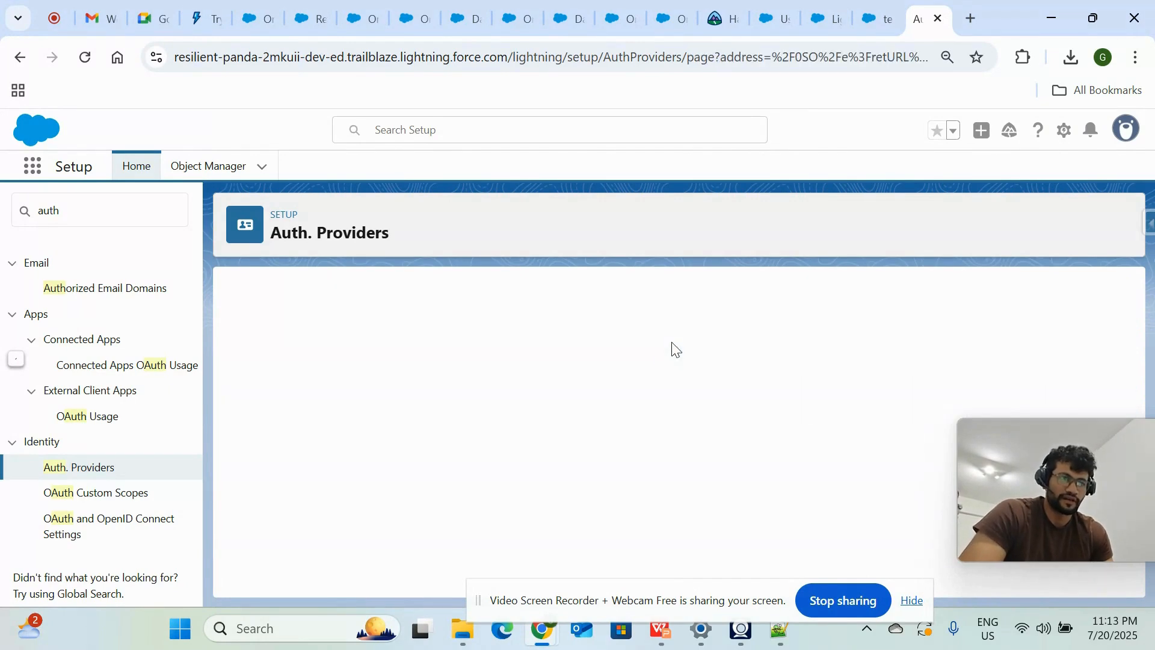
pyautogui.click(535, 361)
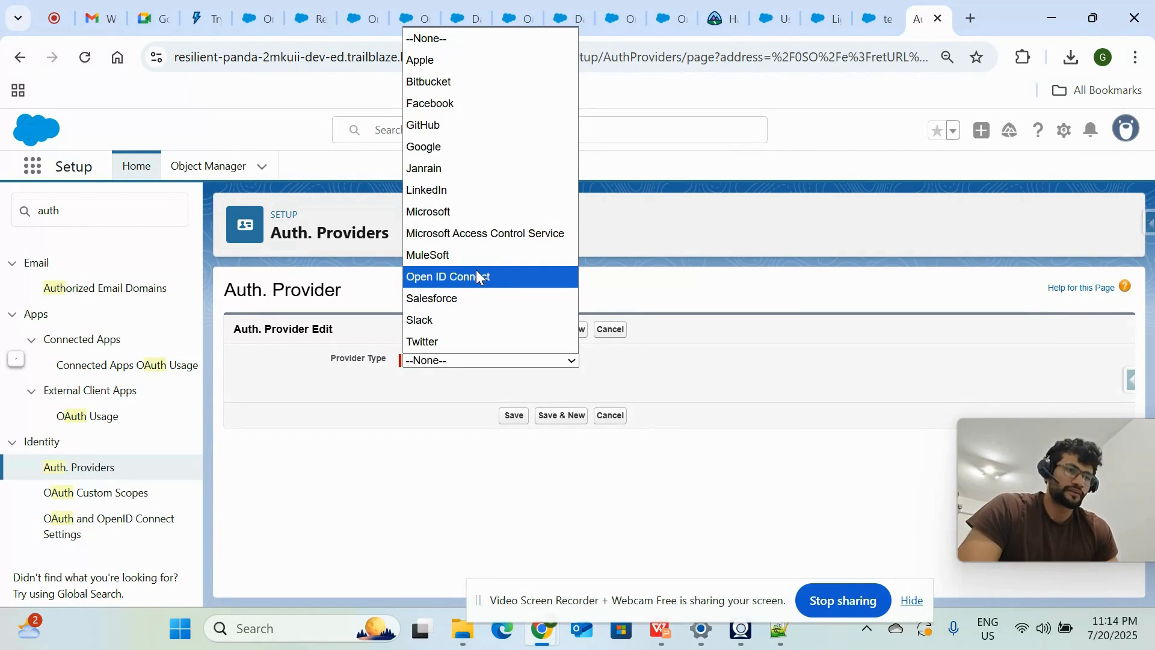
pyautogui.click(764, 237)
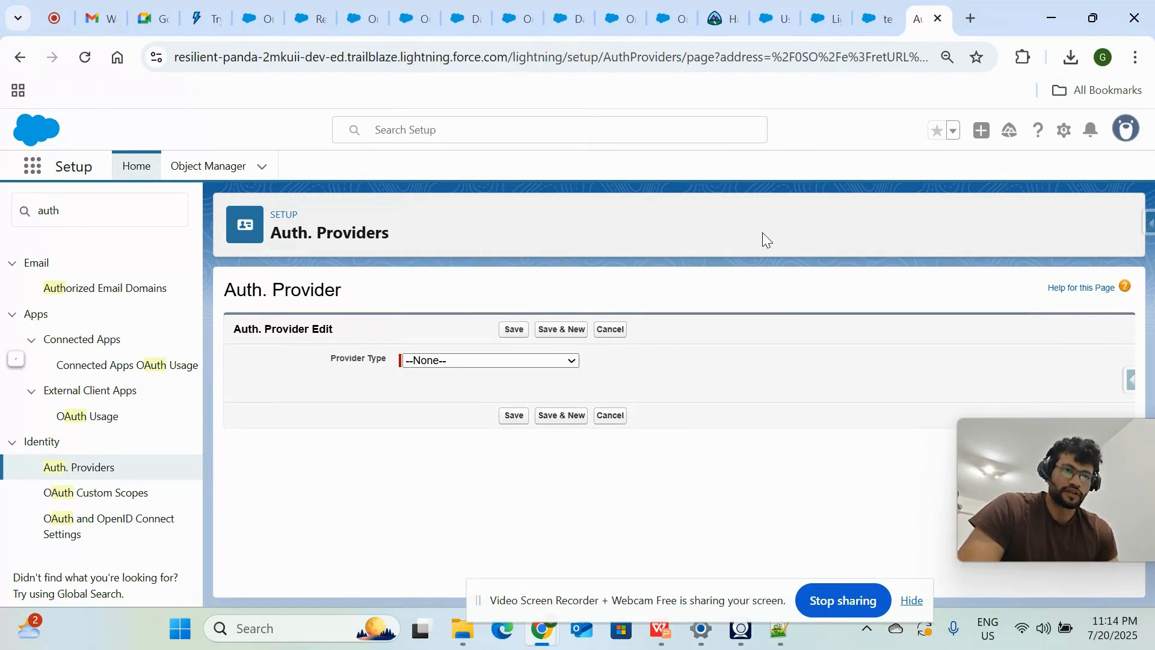